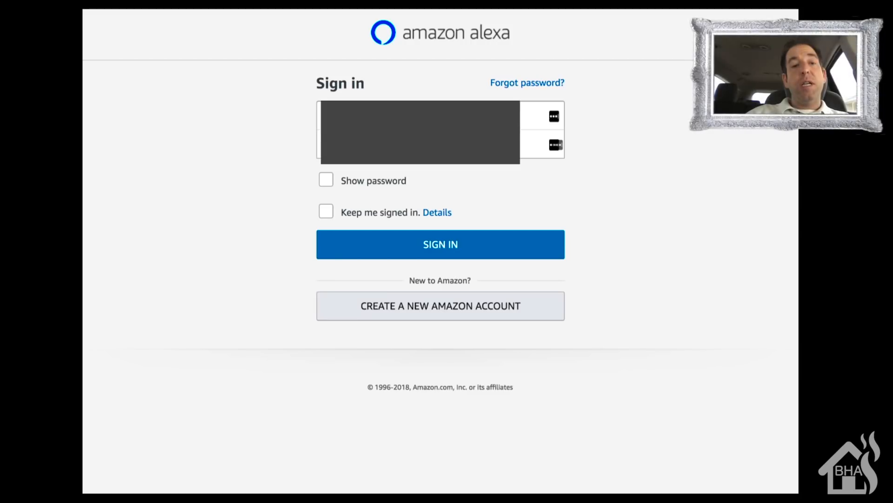
- Sign in to Amazon Alexa with the account's e-mail and password
left_click(534, 116)
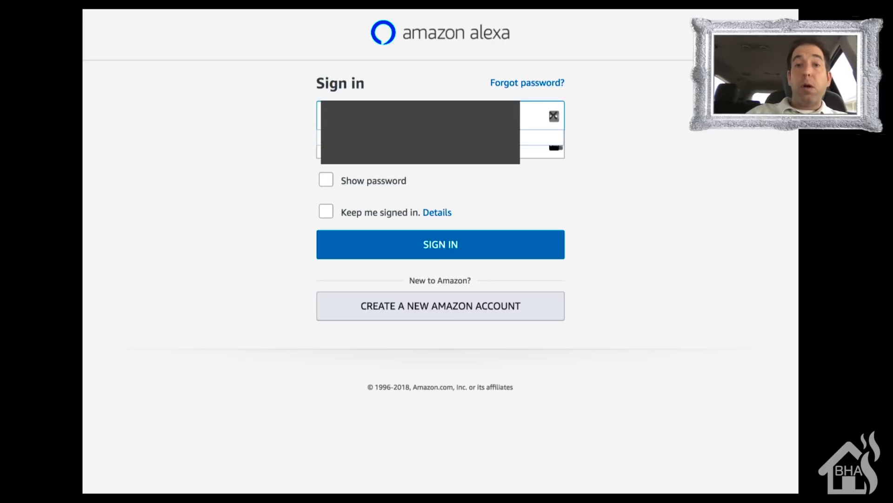
key("Down")
key("Tab")
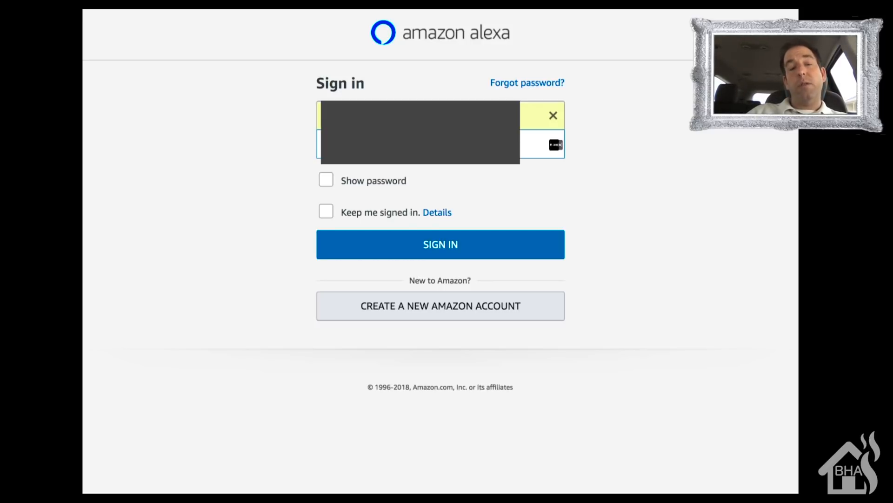
key("Return")
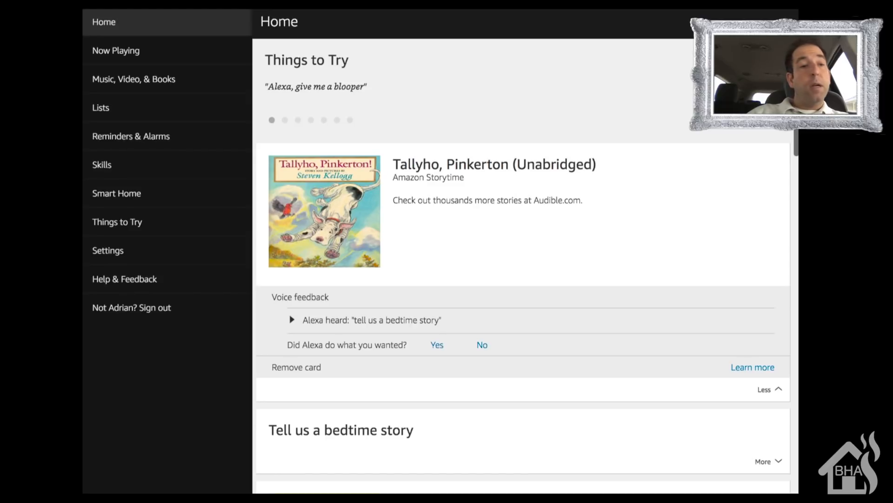
- Forget all smart home devices and groups registered in the Alexa account
left_click(117, 193)
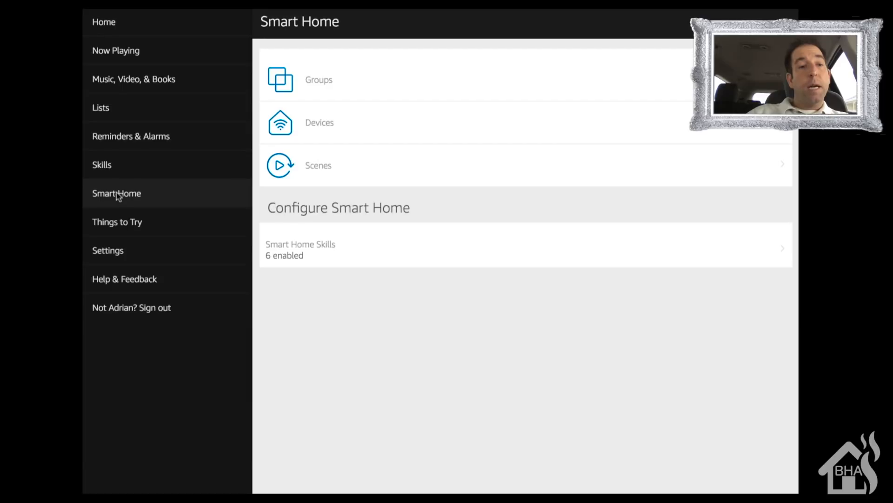
left_click(330, 123)
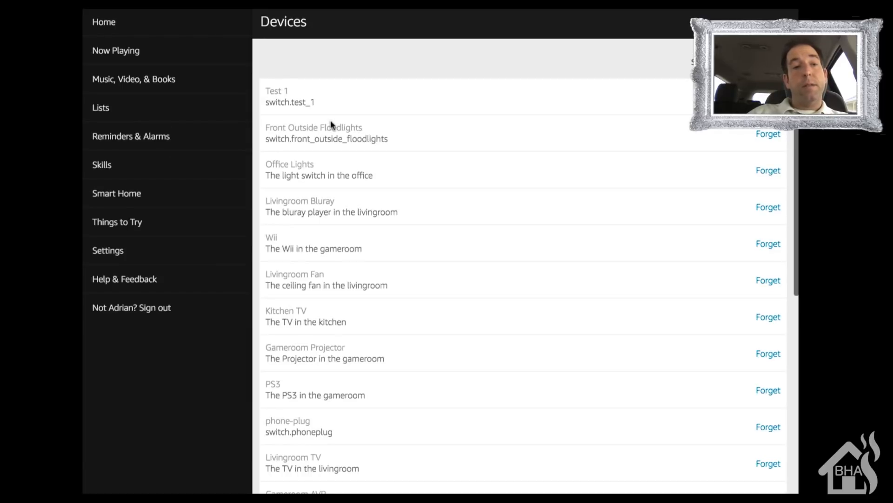
scroll(331, 122, "down", 6)
scroll(331, 121, "down", 3)
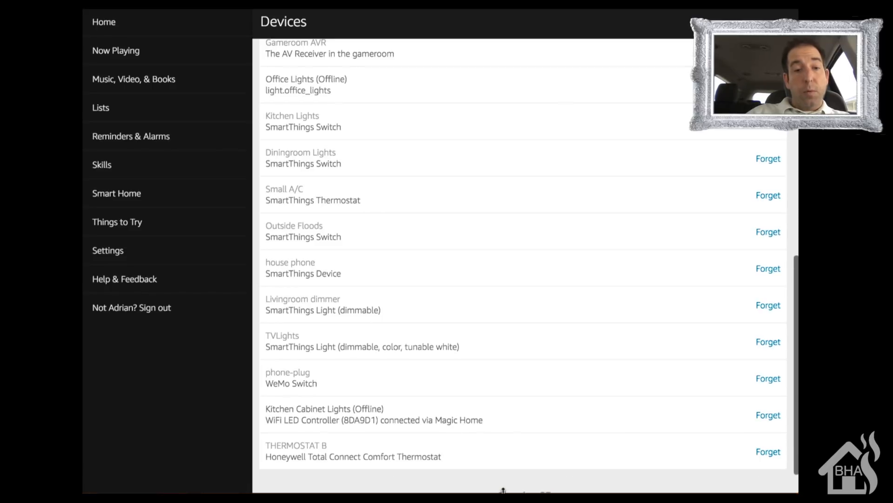
scroll(507, 410, "down", 1)
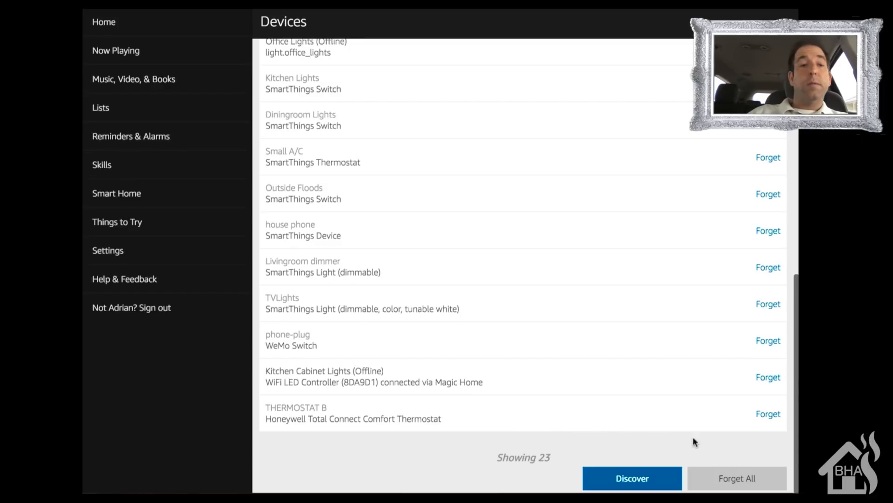
left_click(744, 478)
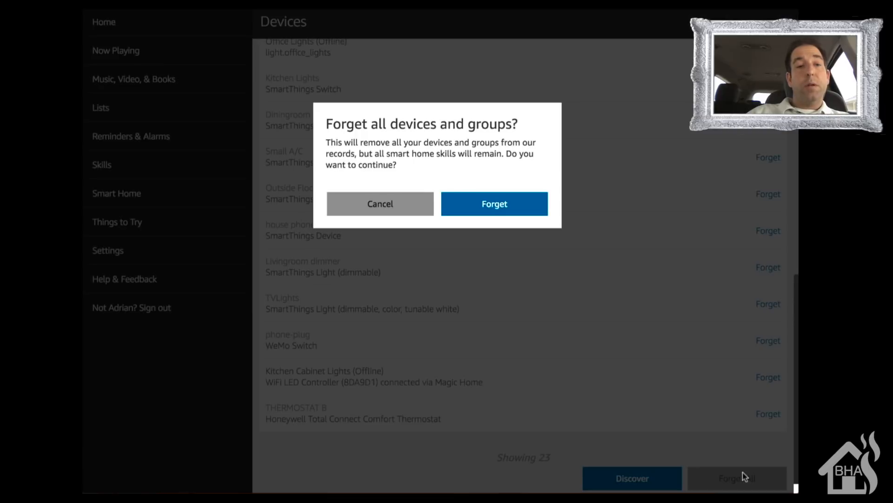
left_click(486, 212)
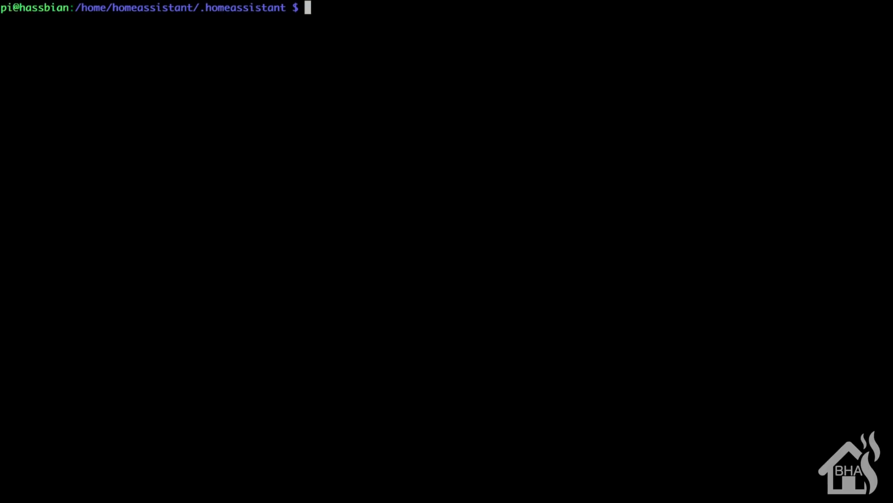
- Switch to the Home Assistant terminal and open configuration.yaml in vim with sudo
type("sudo")
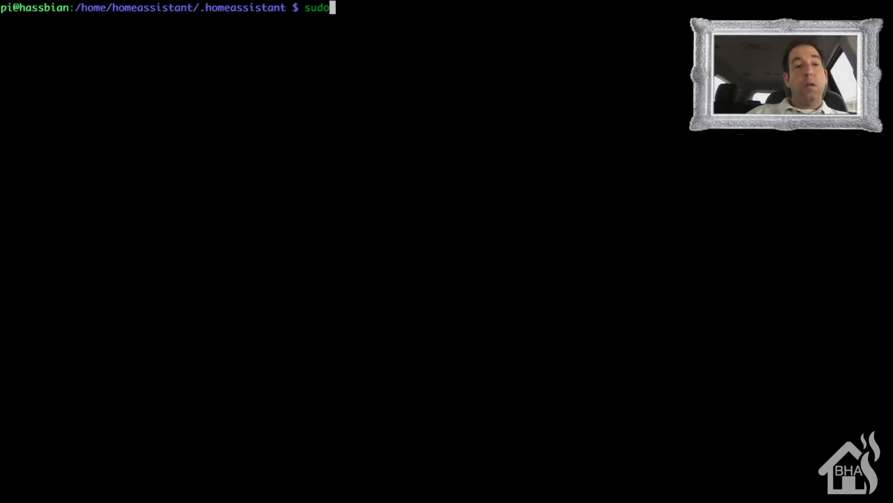
type(" vim c")
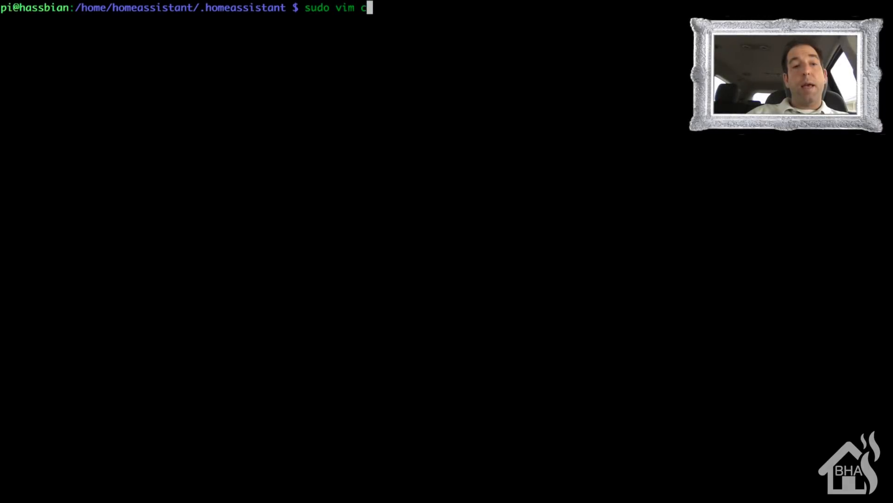
type("on")
key("Tab")
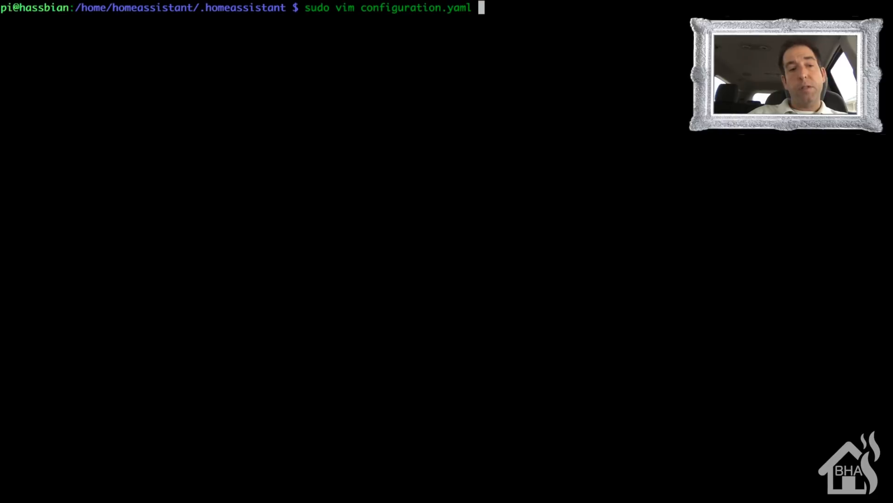
key("Return")
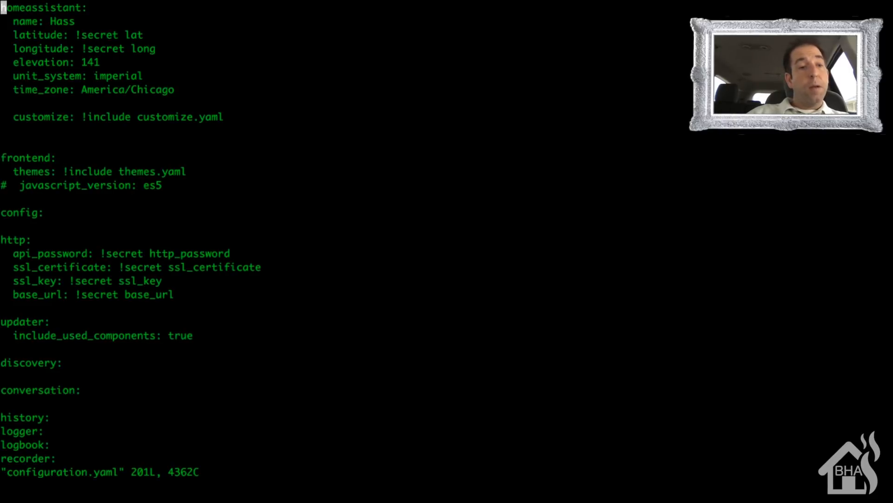
- Add a top-level "cloud:" entry directly below the commented #wemo line near the end of the file
key("shift+g")
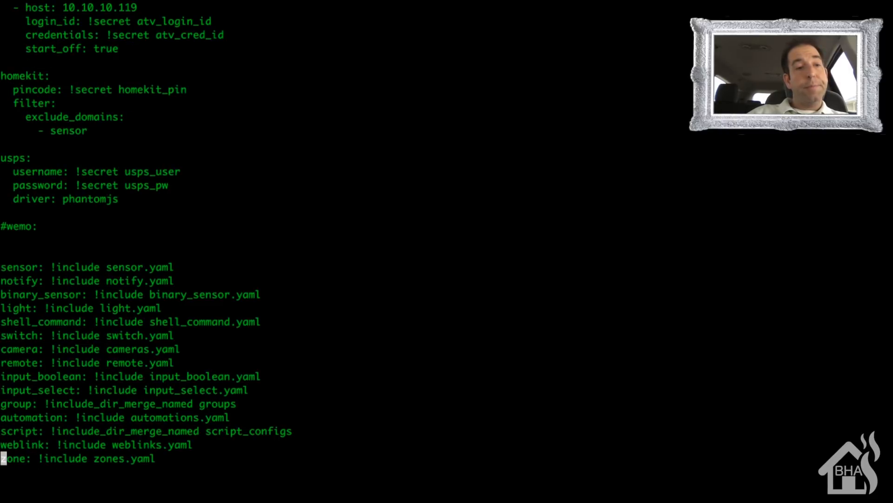
key("Up")
key("Up")
key("Up")
key("Up")
key("Up")
key("Up")
key("Up")
key("Up")
key("Up")
key("Up")
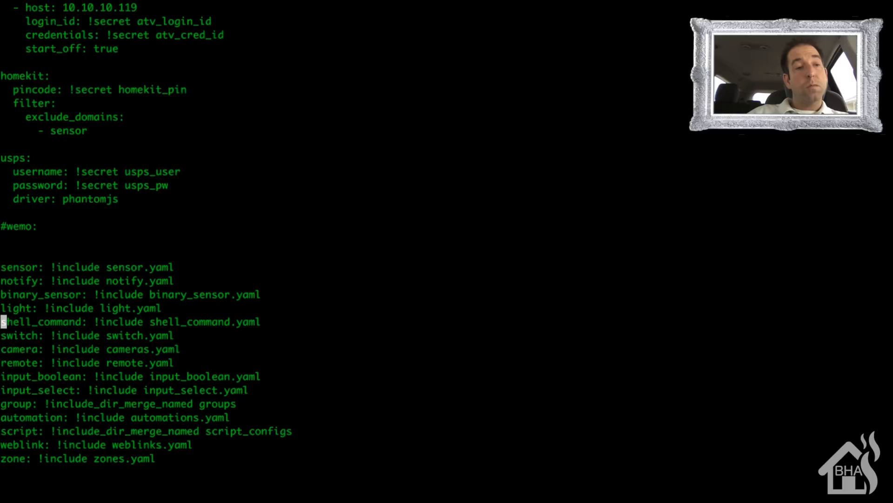
key("Up")
key("Up")
key("Up")
key("Up")
key("Up")
key("Up")
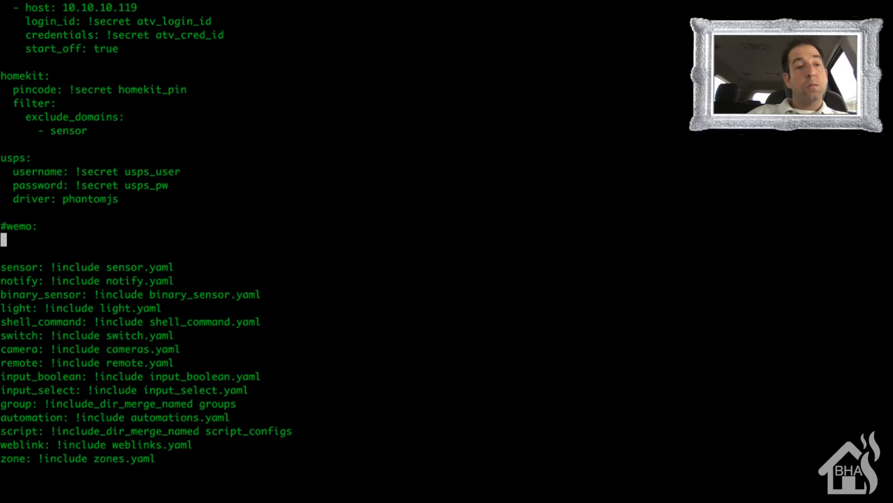
type("icl")
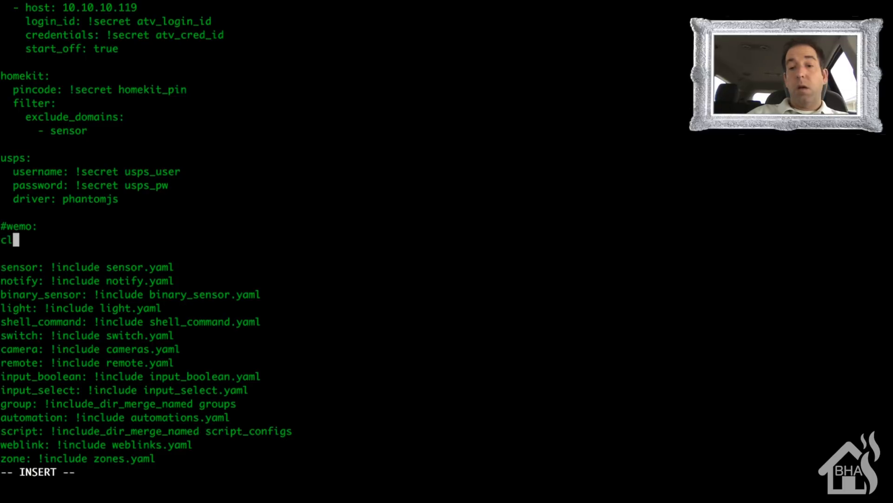
type("oud:")
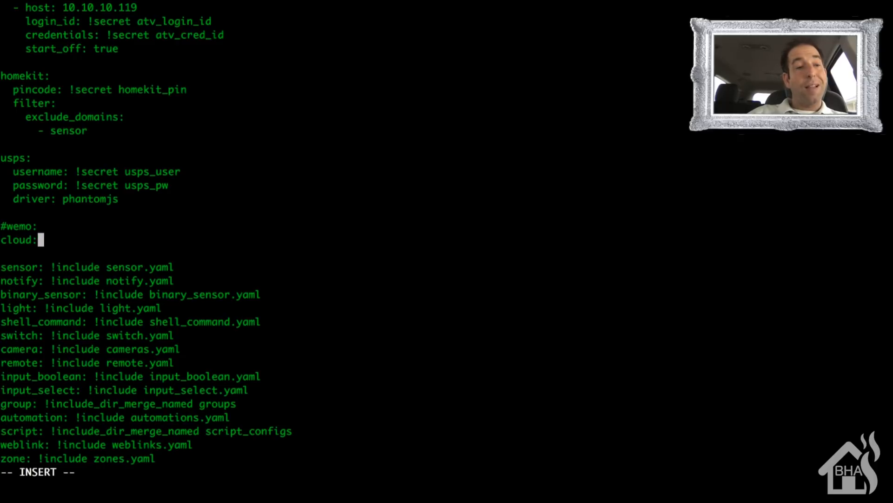
key("Return")
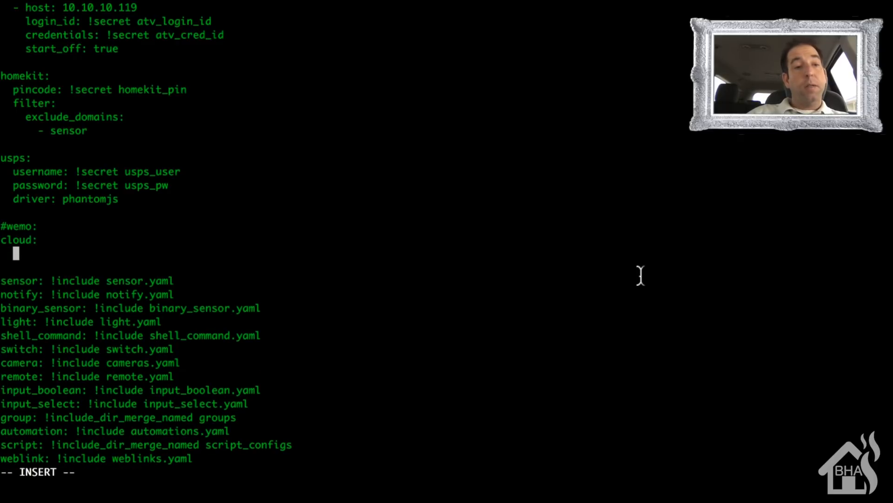
- Nest an "alexa:" key under cloud and a "filter:" key under alexa, each indented two more spaces
type("a")
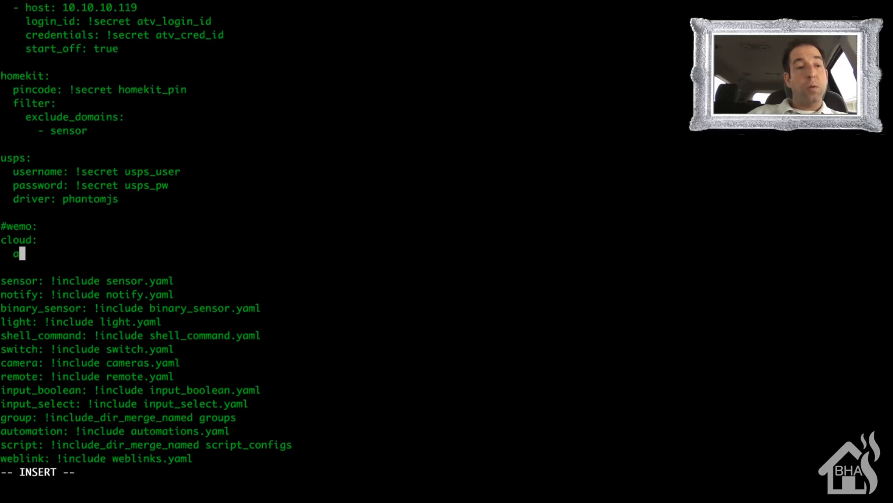
type("lexa:")
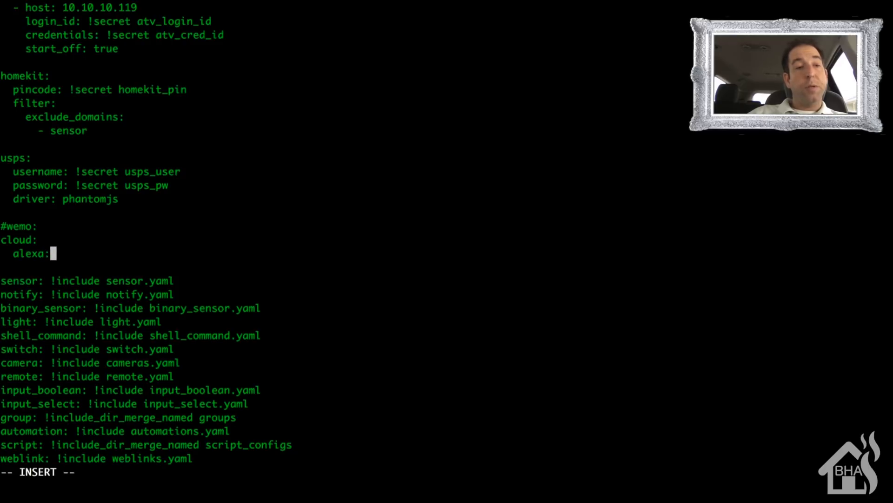
key("Return")
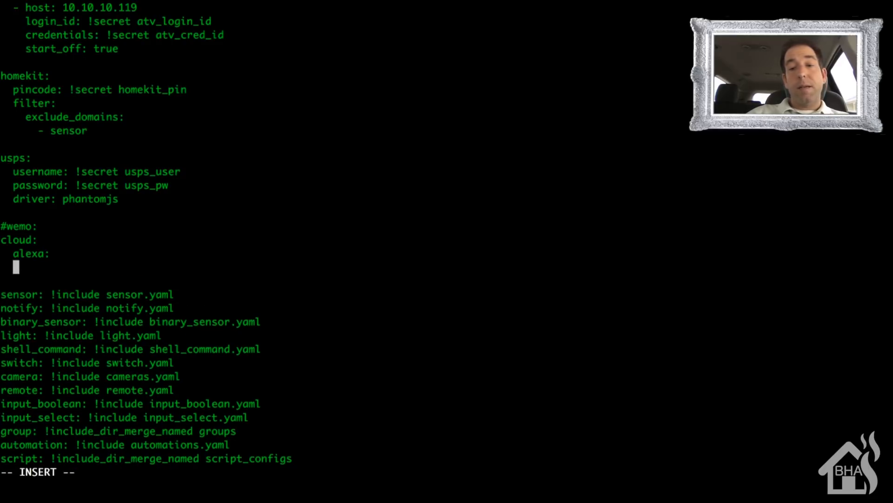
type("fil")
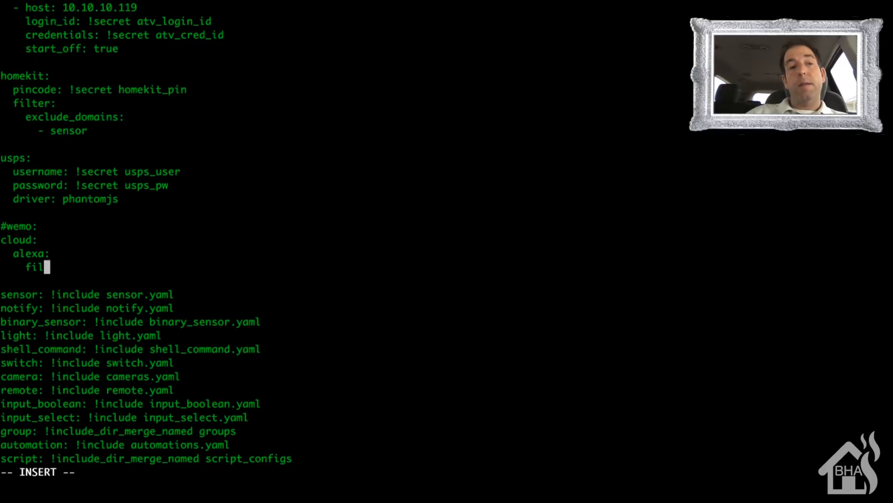
type("ter:")
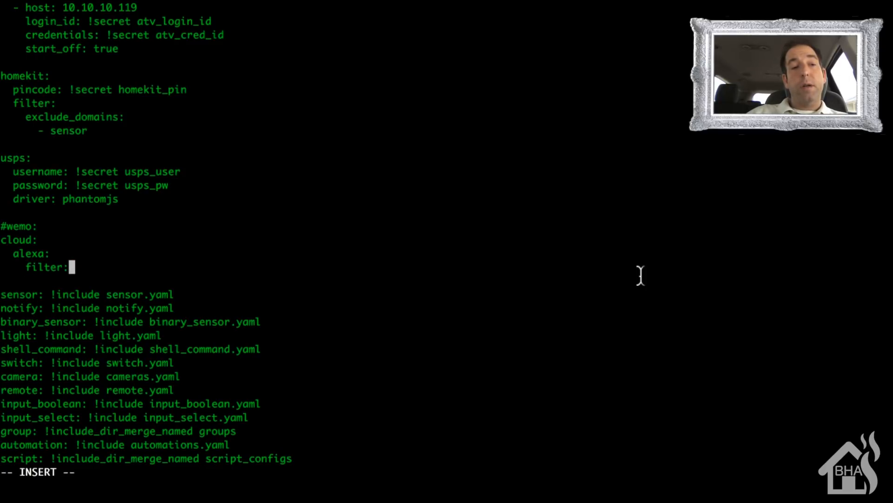
key("Return")
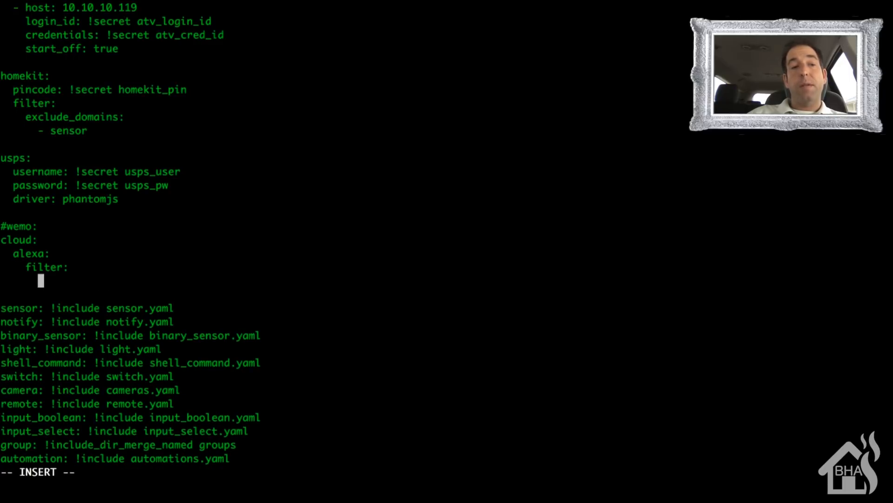
- Add an indented "exclude_domains:" list under the Alexa filter with "sensor" as its first item
type("ec")
key("BackSpace")
type("xclu")
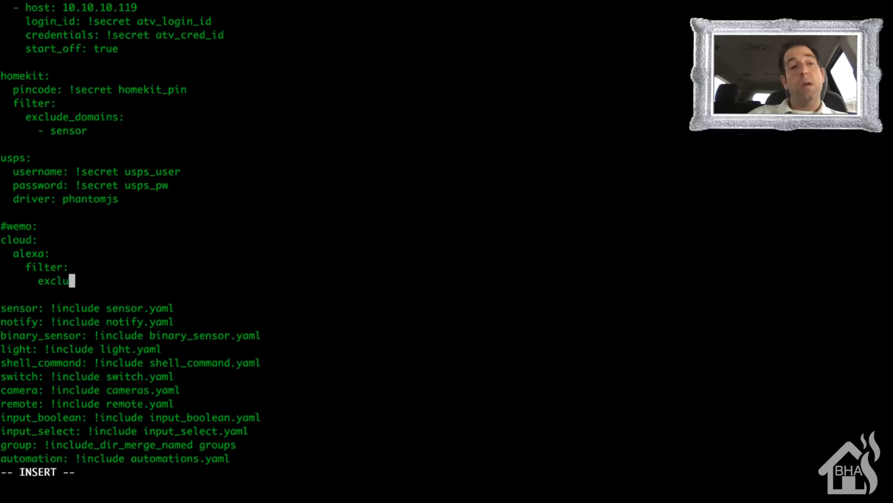
type("de_domains:")
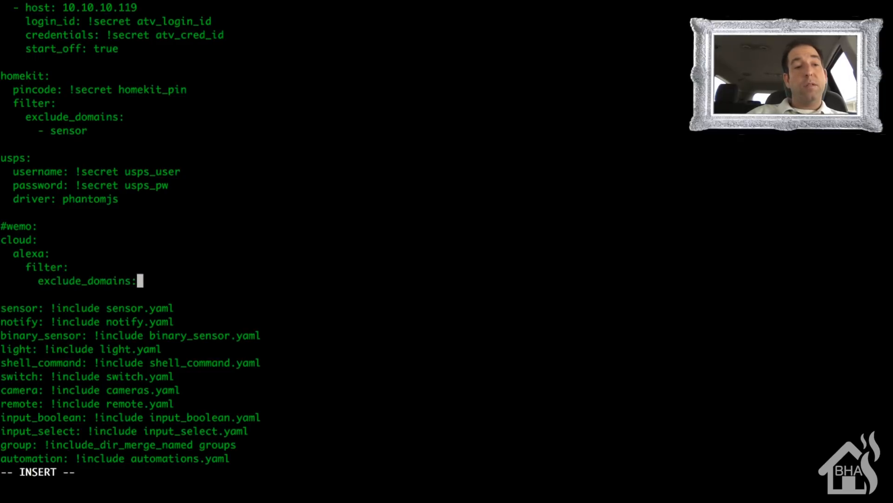
key("Return")
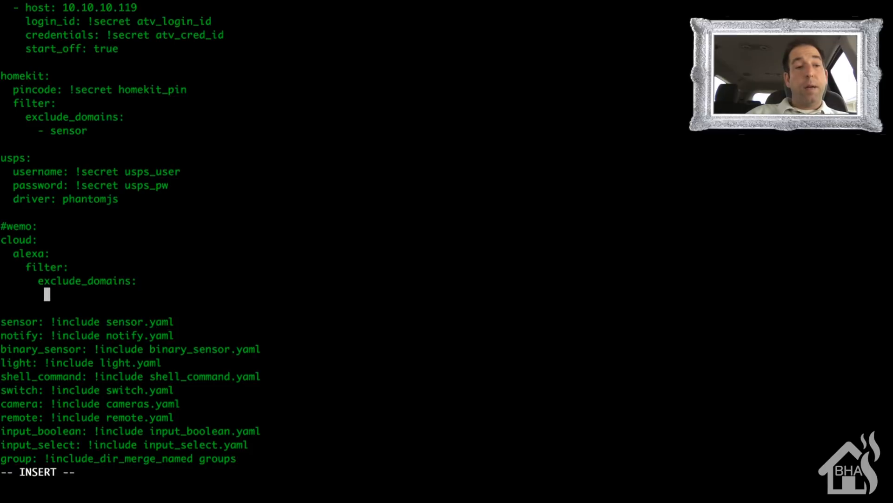
type("- sne")
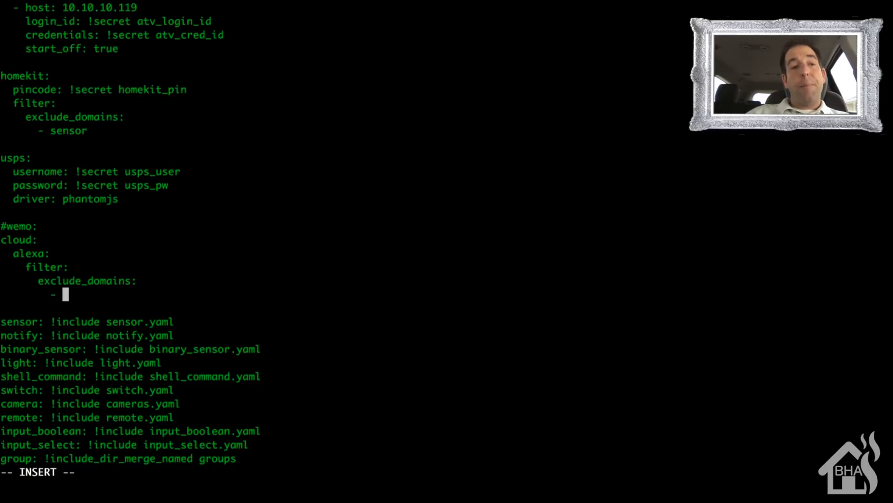
key("BackSpace")
key("BackSpace")
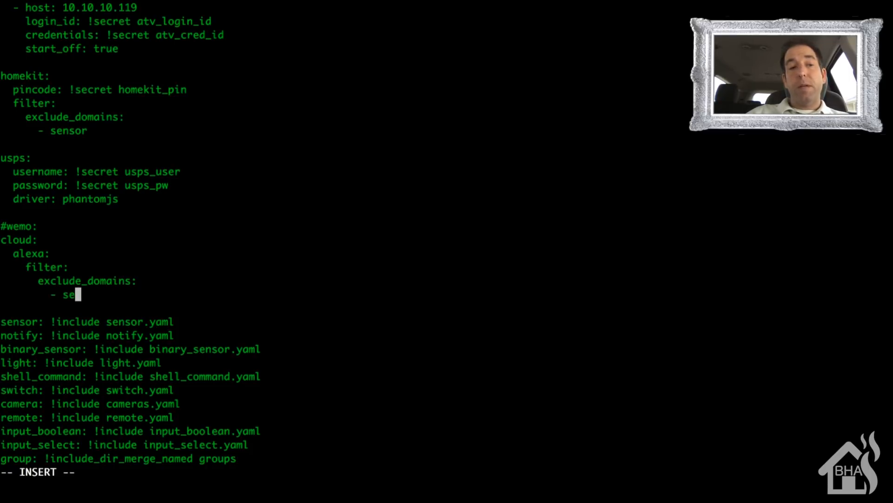
type("ensor")
key("Return")
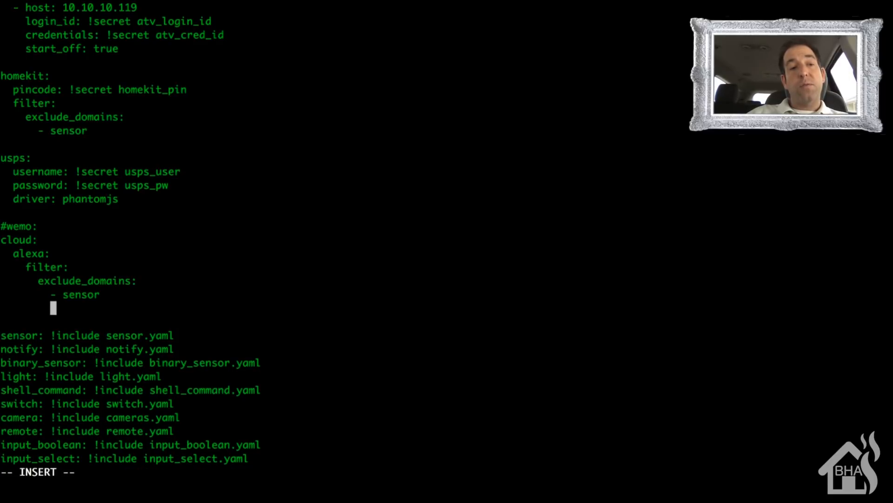
- Add "group" and "input_boolean" as further items of the Alexa filter's exclude_domains list
type("- ")
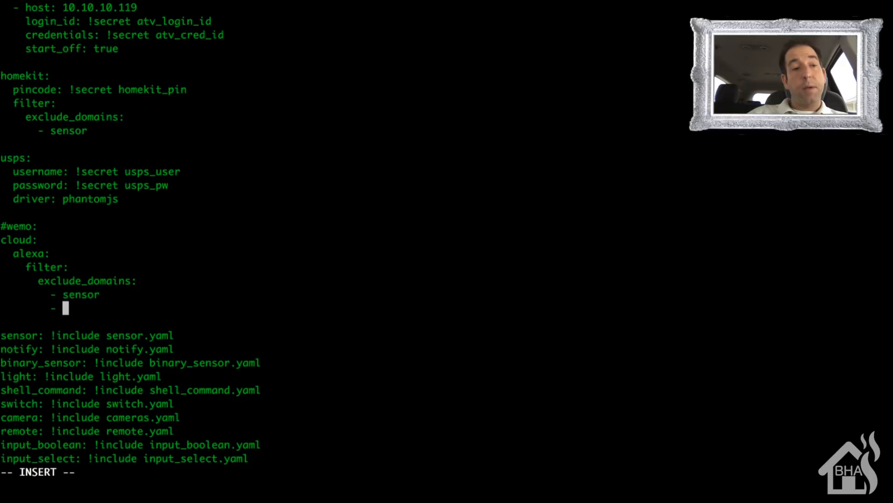
type("group")
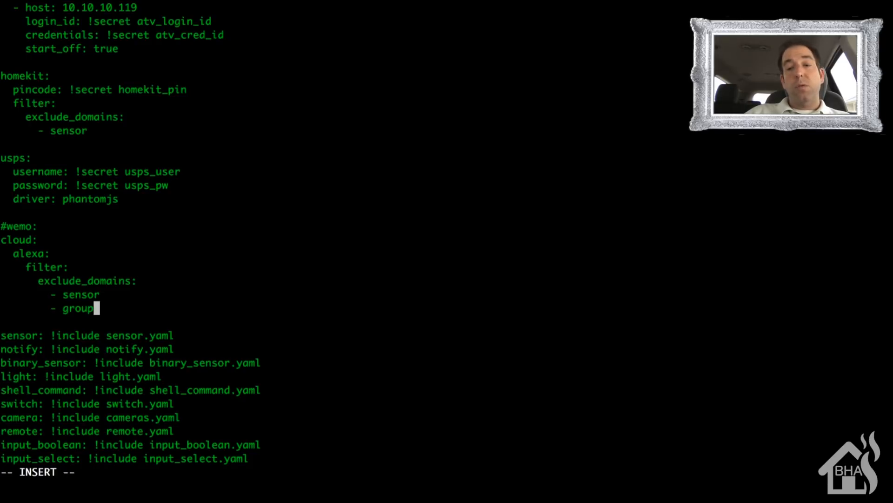
key("Return")
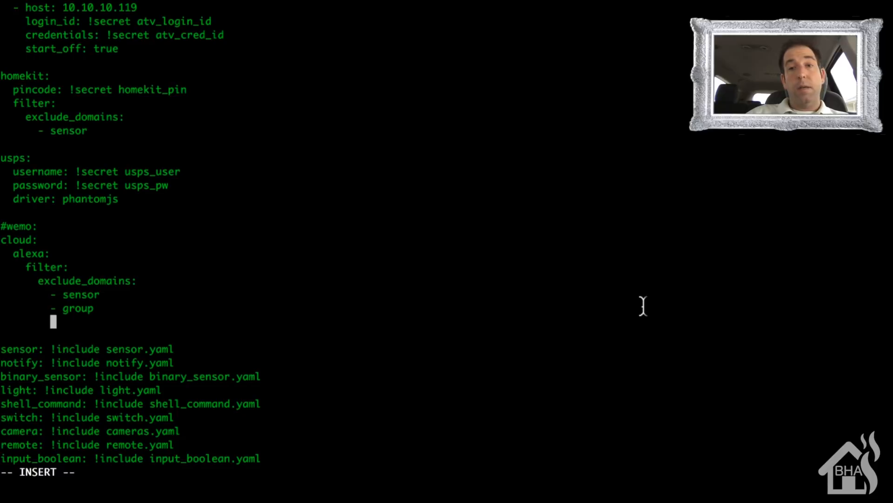
type("- ")
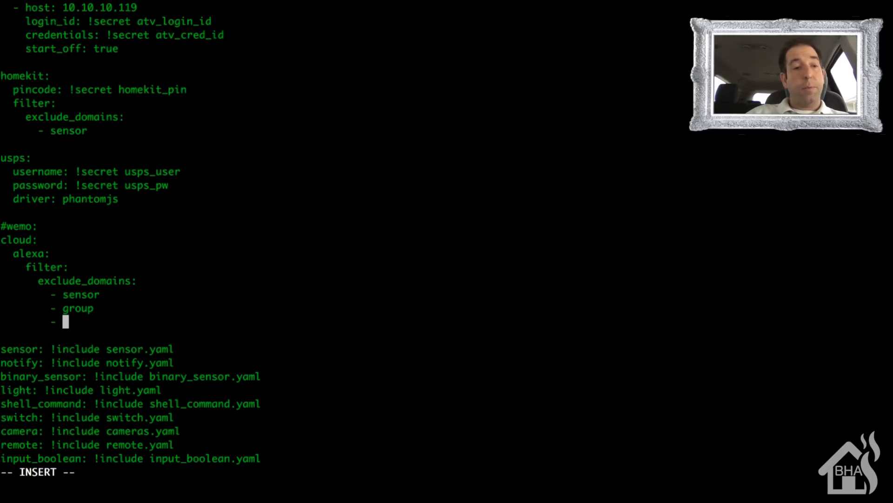
type("input_boo")
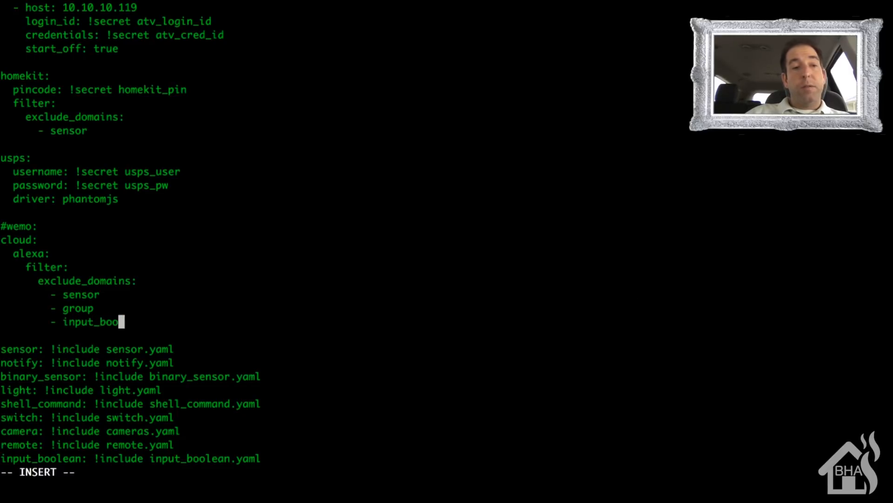
type("lean")
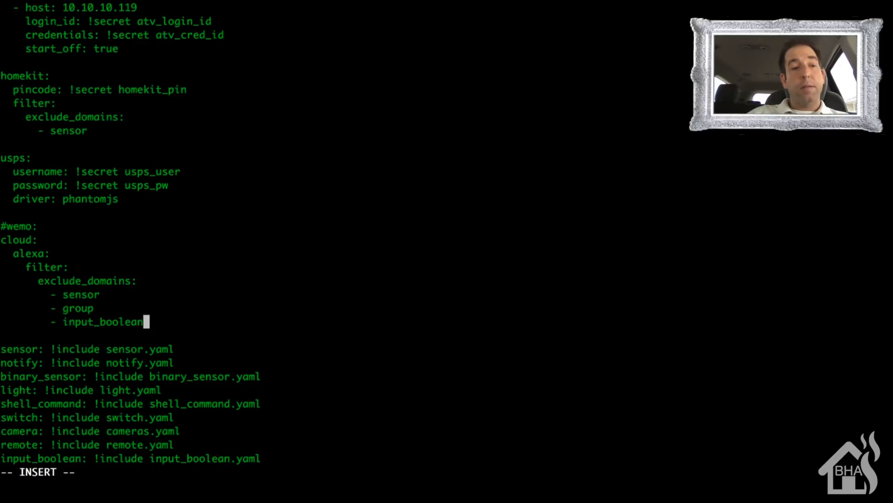
- Force-save configuration.yaml and quit vim
key("Escape")
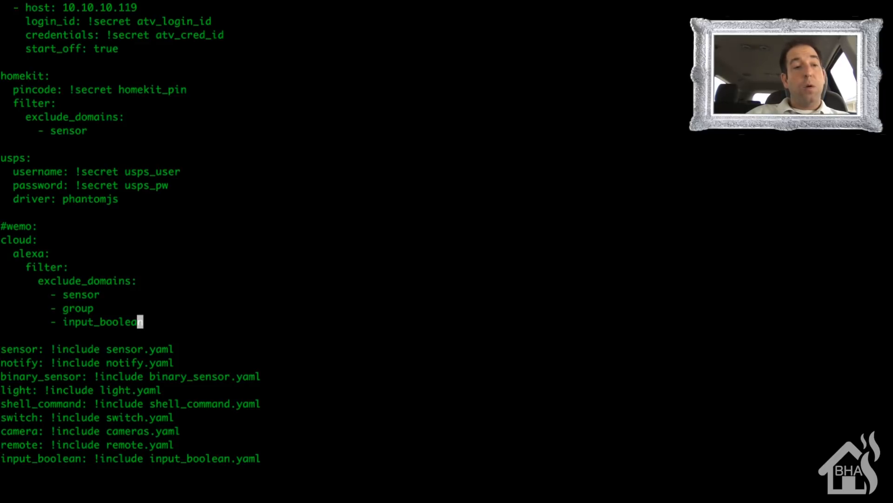
type(":")
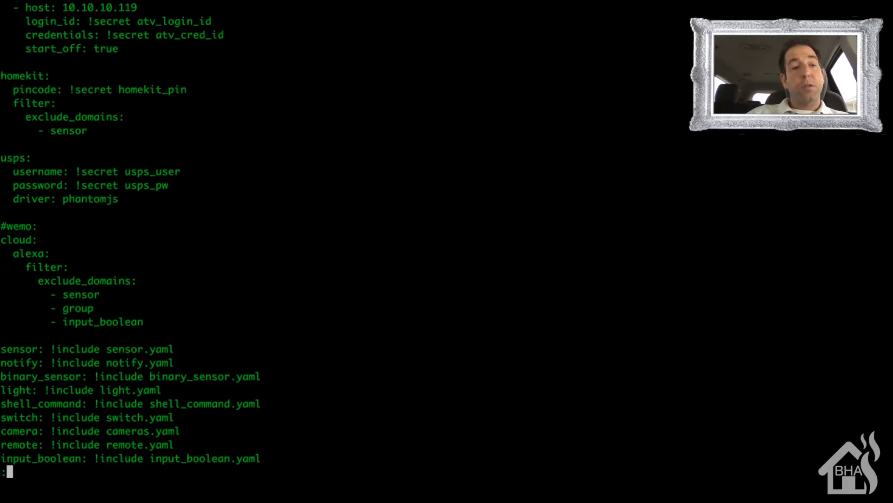
type("wq")
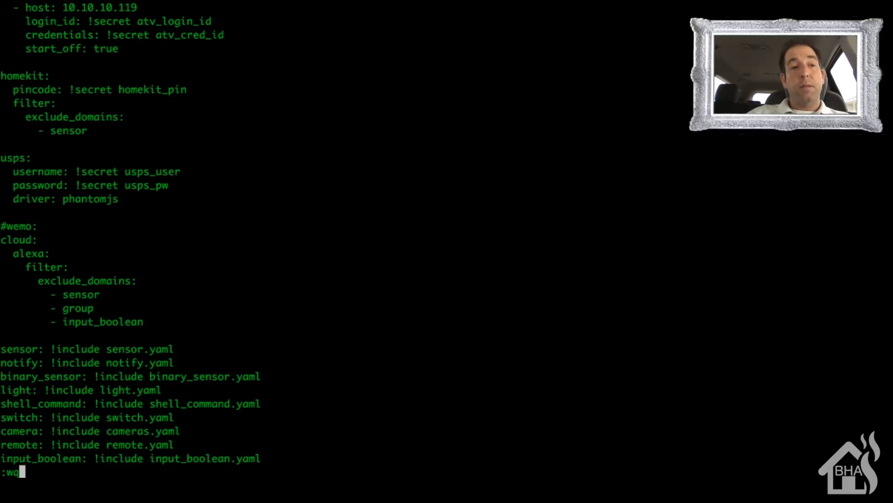
type("!")
key("Return")
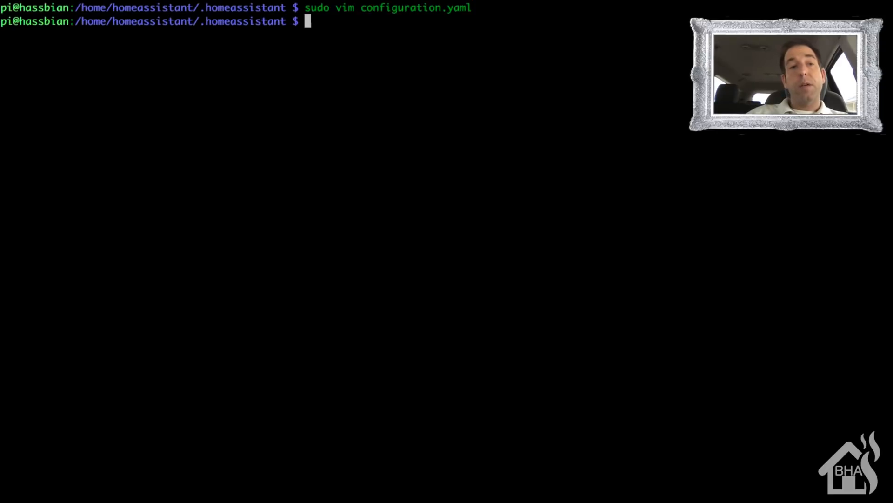
- Restart the Home Assistant service with sudo systemctl restart
type("sudo system")
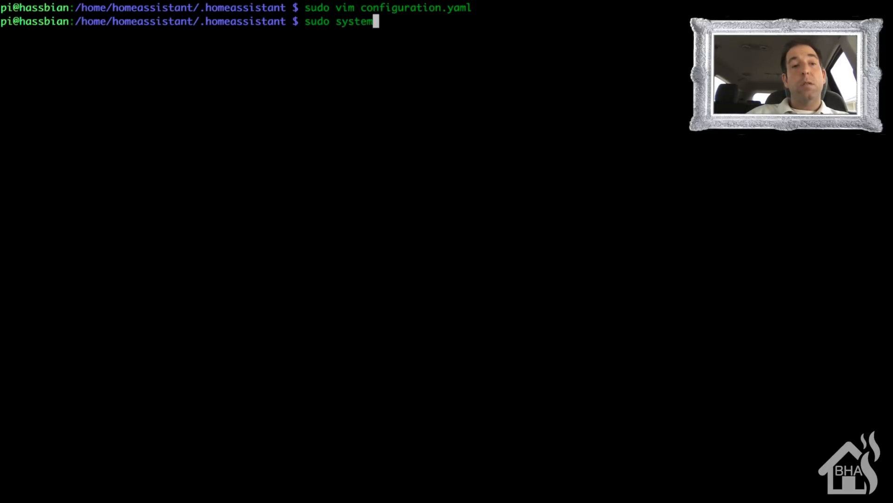
type("ctl restart ")
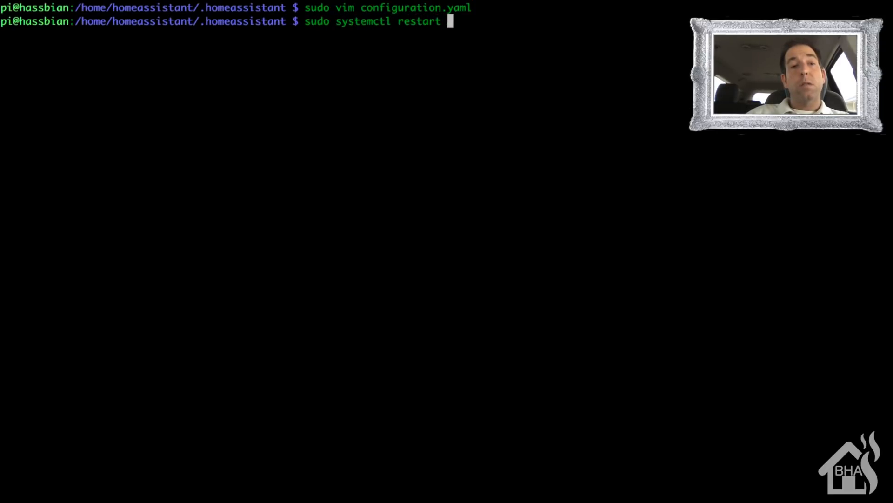
type("home-ass")
key("Tab")
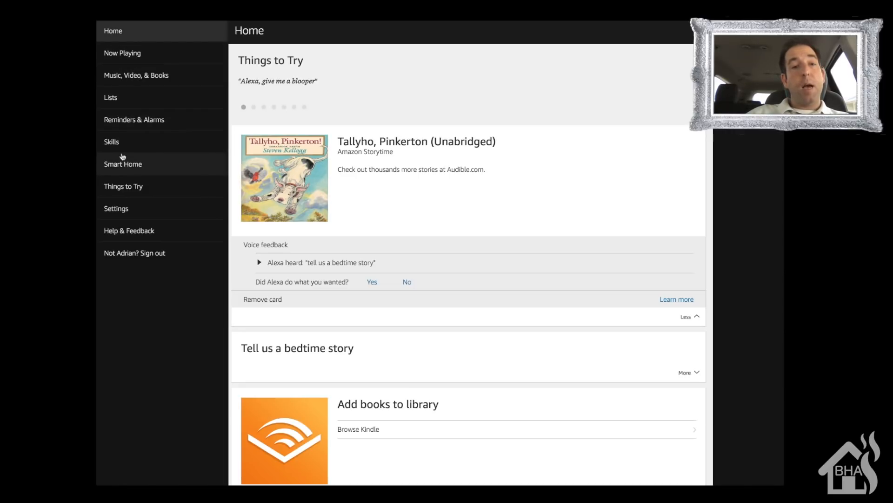
- In the Alexa web app, search the skills for "home assistant" and open the Home Assistant skill and its settings
left_click(115, 146)
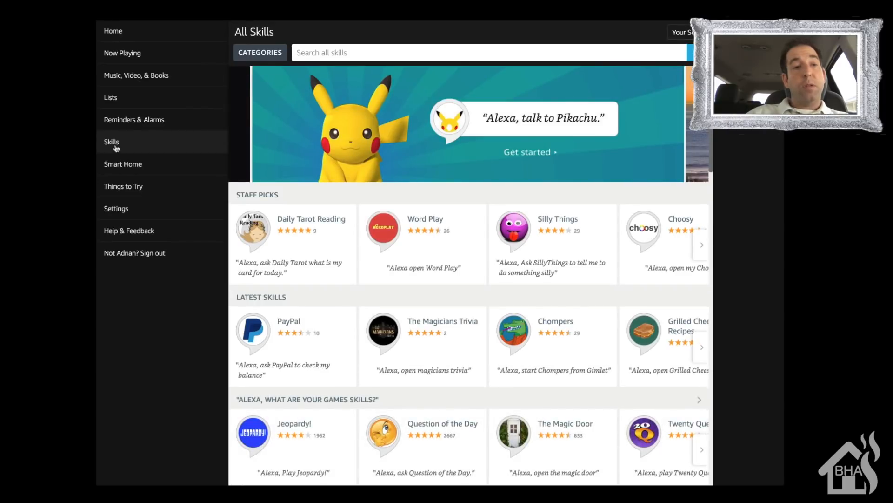
left_click(369, 50)
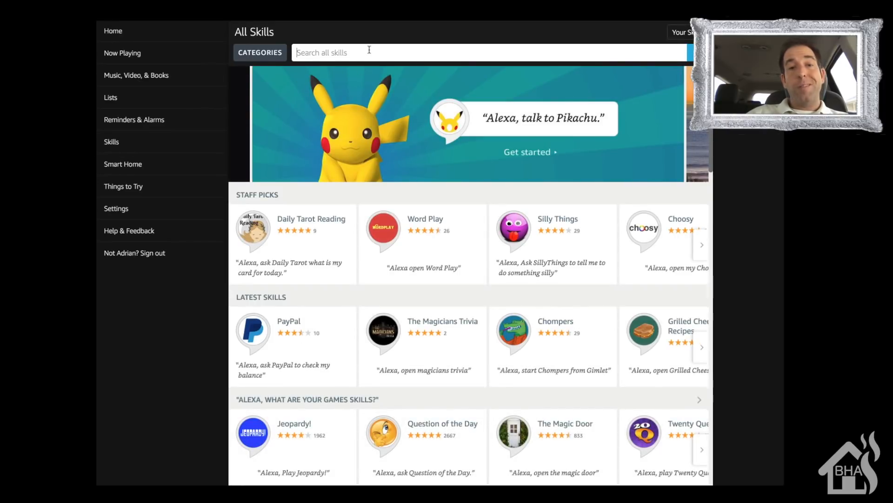
type("h")
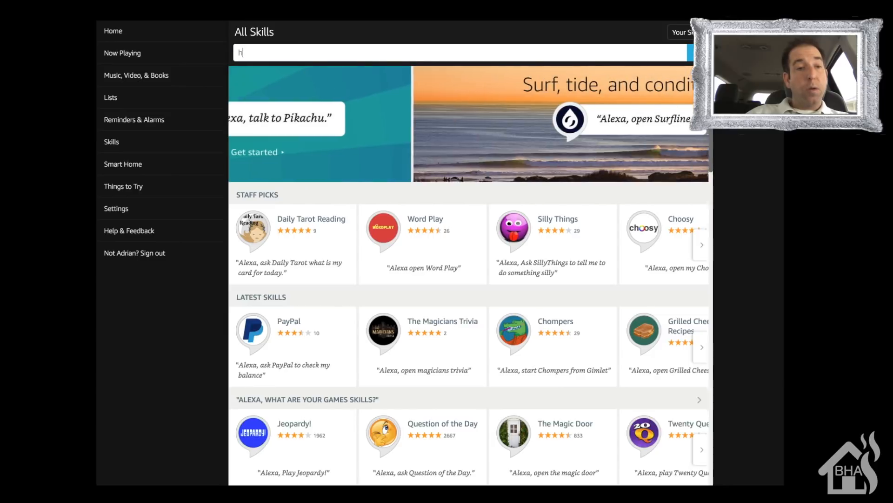
type("ome assistant")
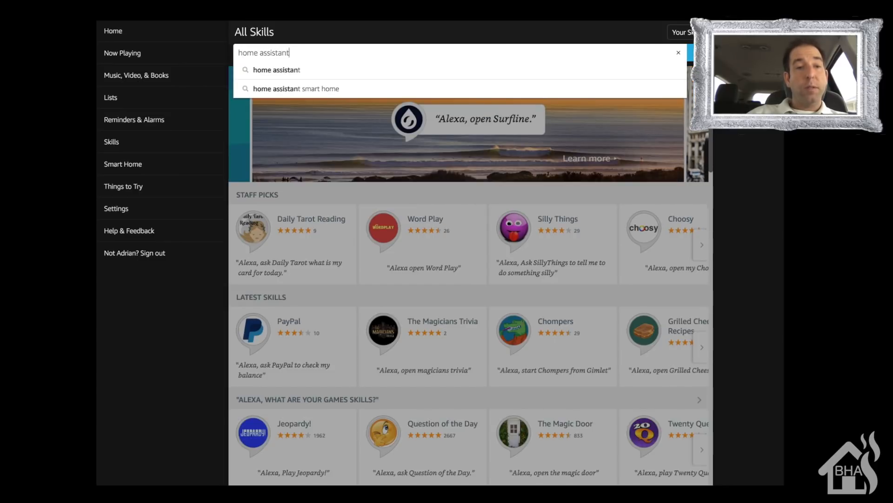
key("Return")
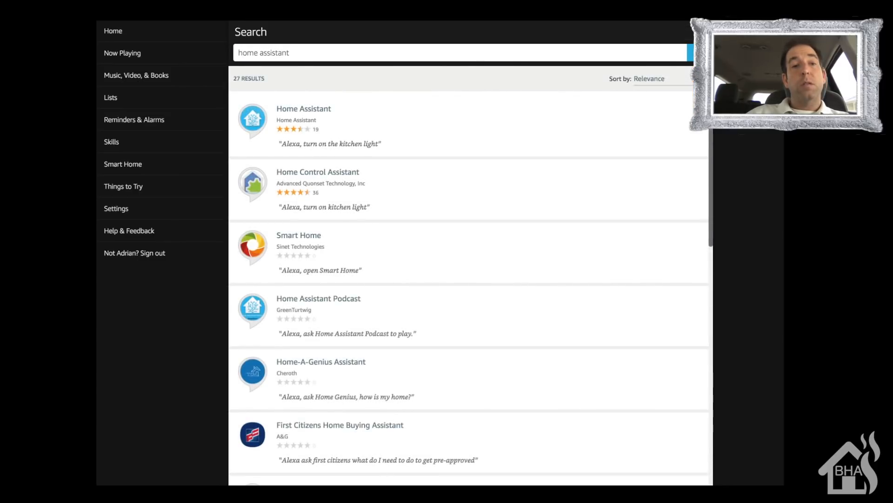
left_click(300, 127)
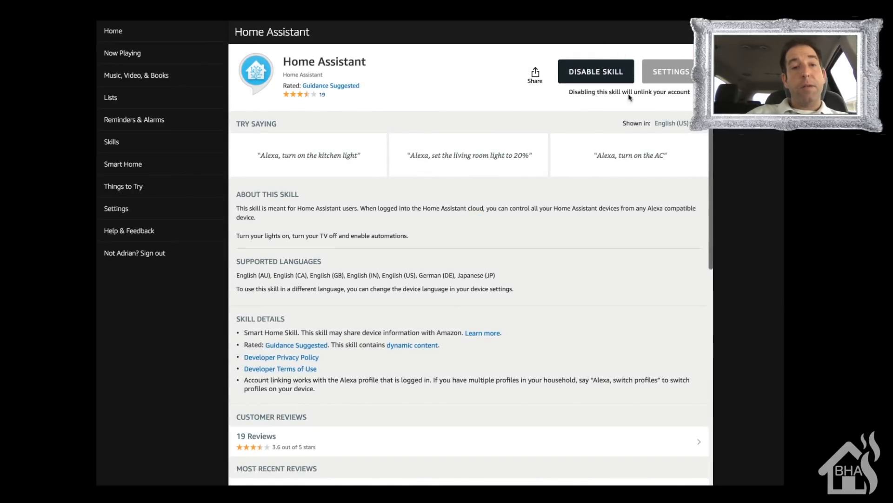
left_click(685, 72)
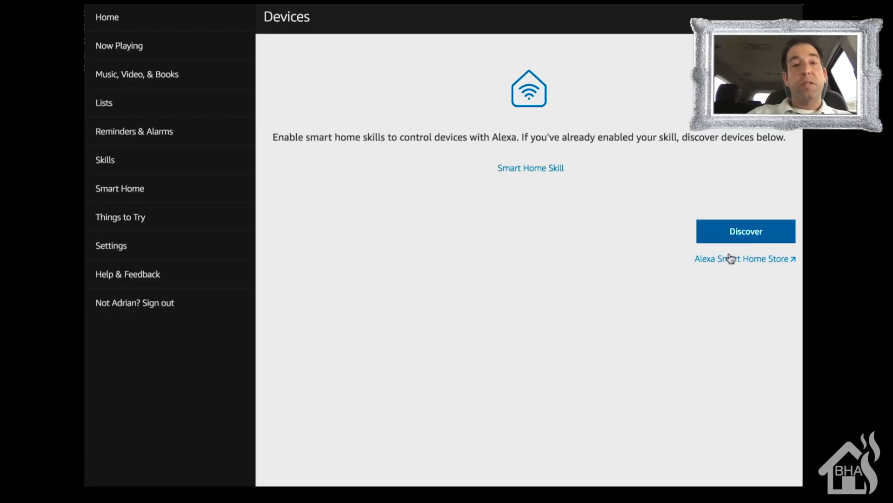
- Run Alexa's smart home device discovery and review the resulting device list
left_click(755, 237)
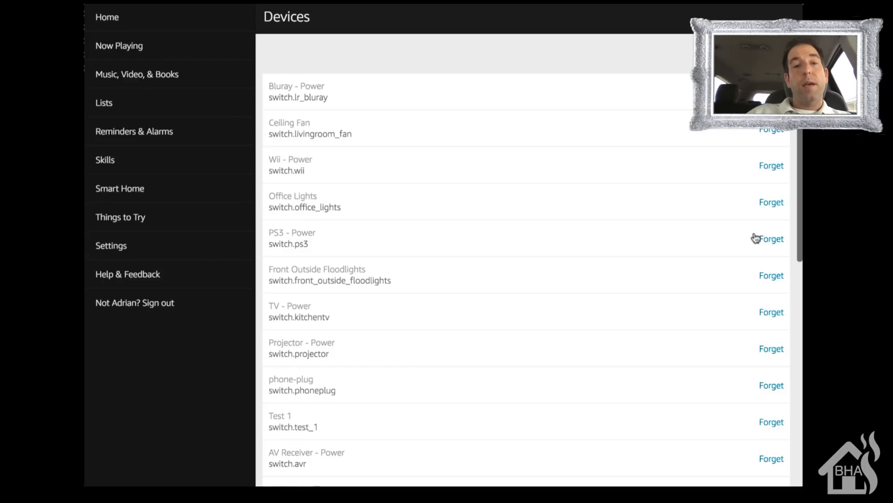
scroll(755, 238, "down", 10)
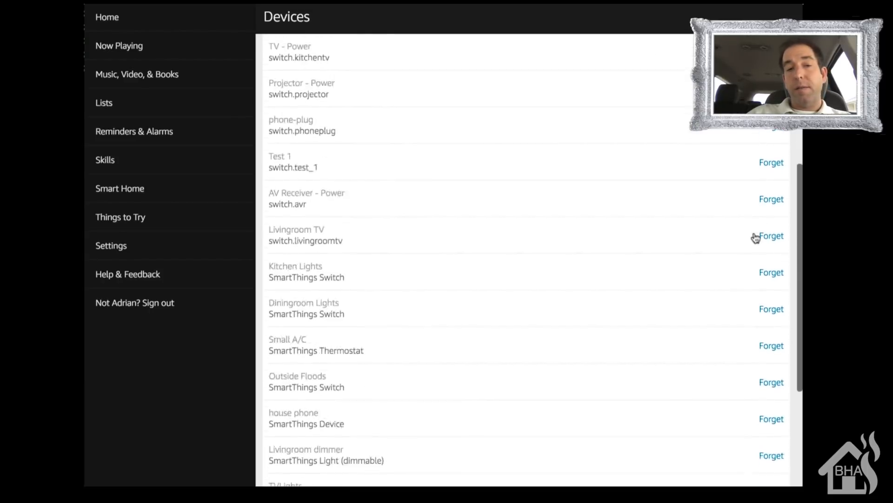
scroll(755, 238, "up", 8)
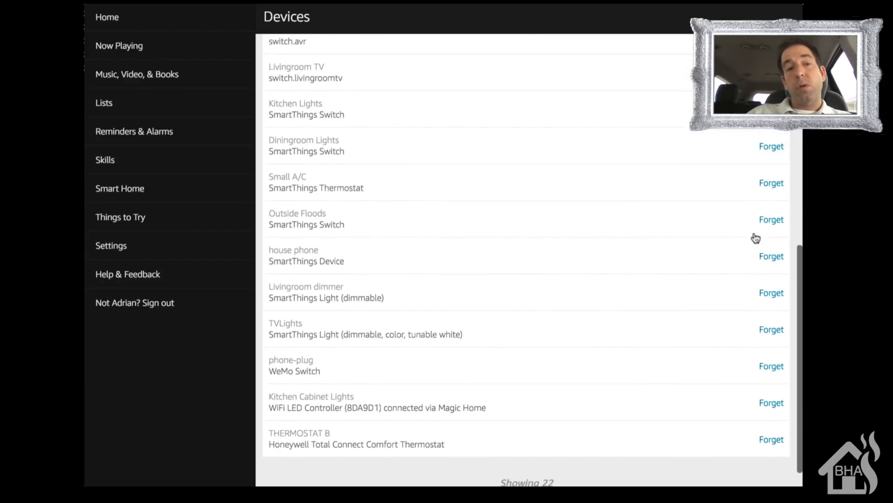
scroll(756, 238, "up", 5)
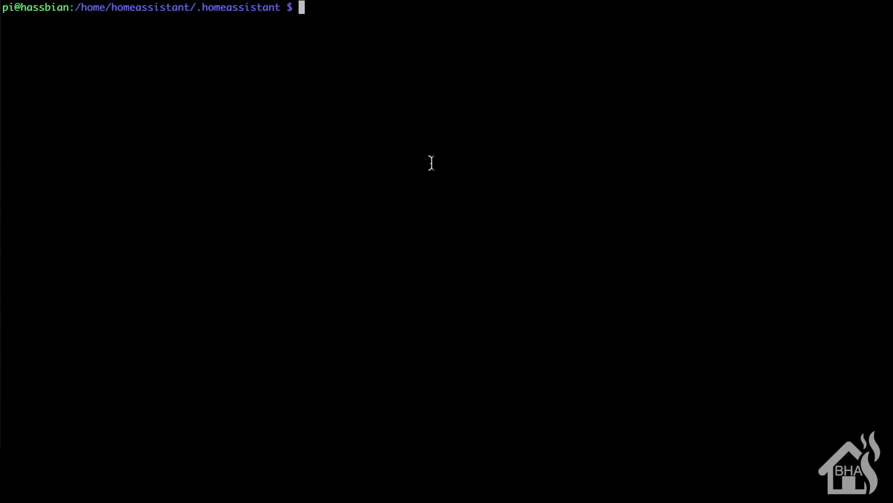
- Switch to the Home Assistant terminal and reopen configuration.yaml in vim with sudo
type("sud")
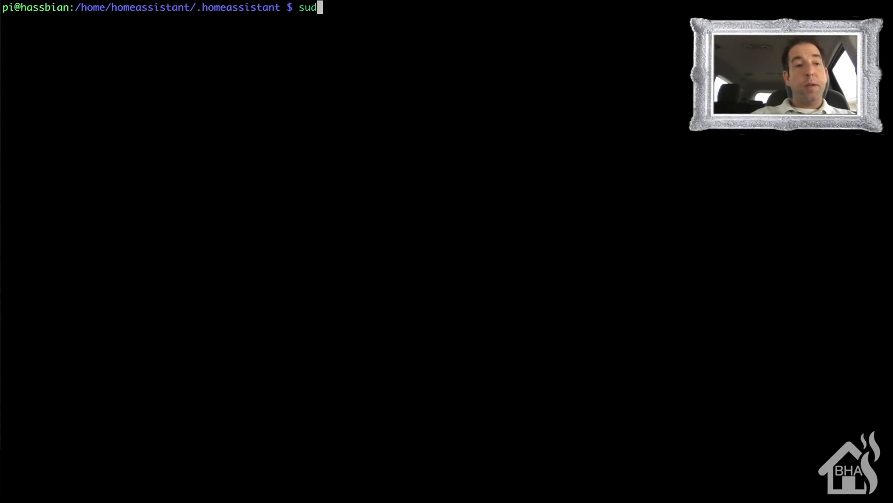
type("o vim con")
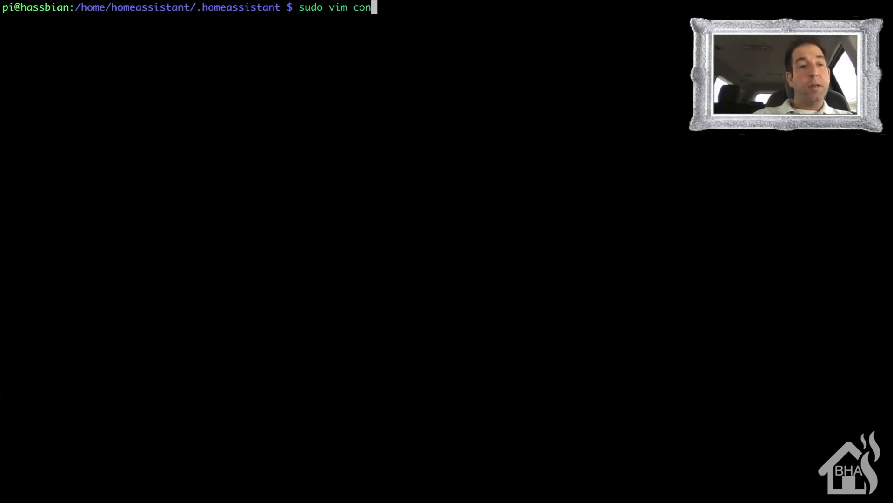
key("Tab")
type("G")
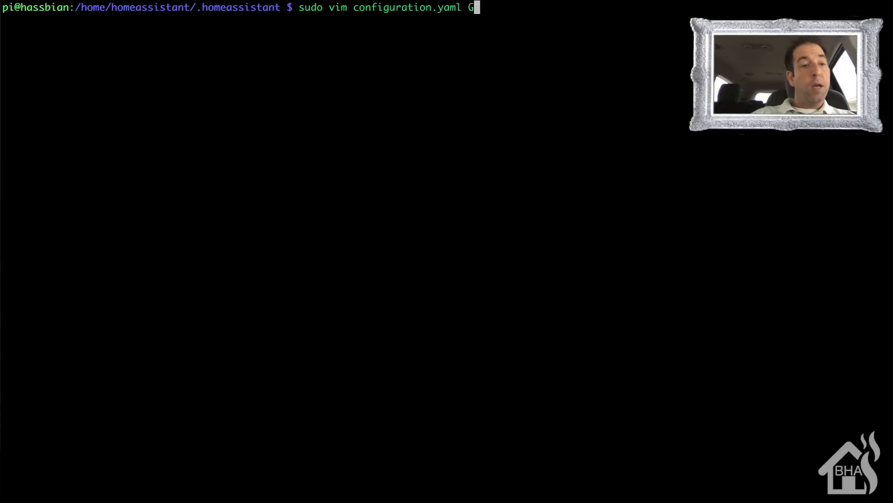
key("BackSpace")
key("BackSpace")
key("Return")
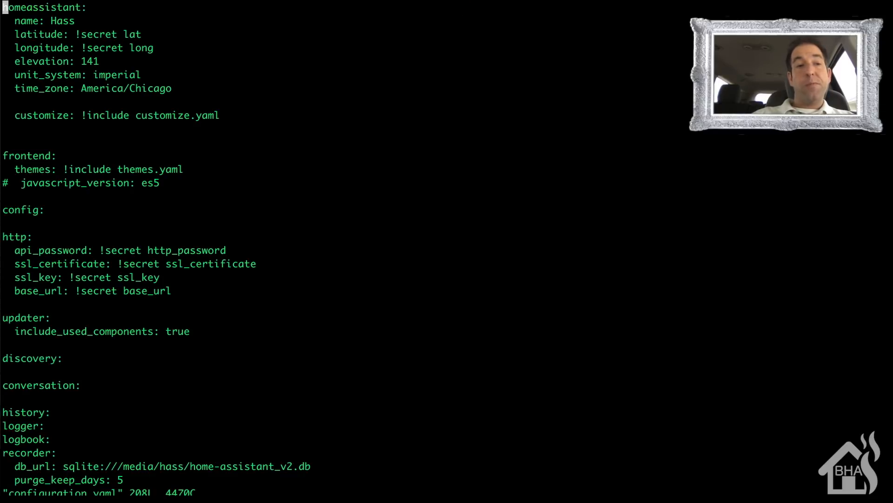
- Add an "entity_config:" key under alexa, directly below the exclude_domains list and indented four spaces to align with "filter:"
key("shift+g")
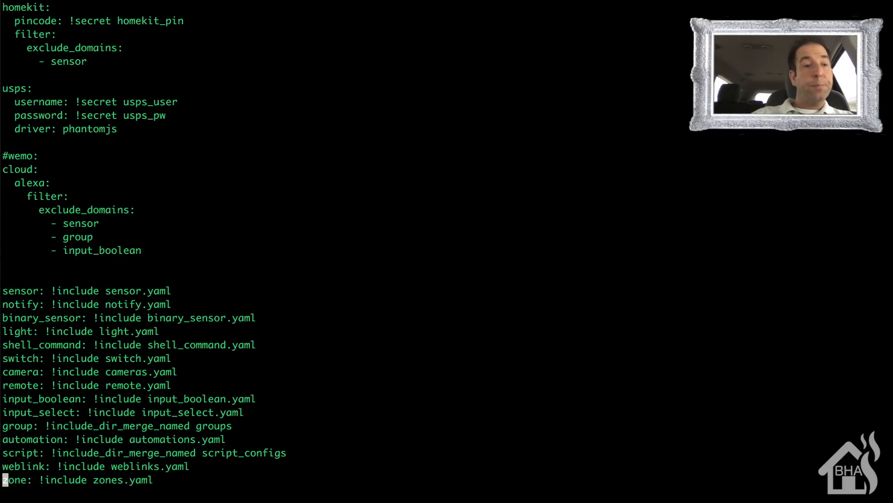
key("Up")
key("Up")
key("Up")
key("Up")
key("Up")
key("Up")
key("Up")
key("Up")
key("Up")
key("Up")
key("Up")
key("Up")
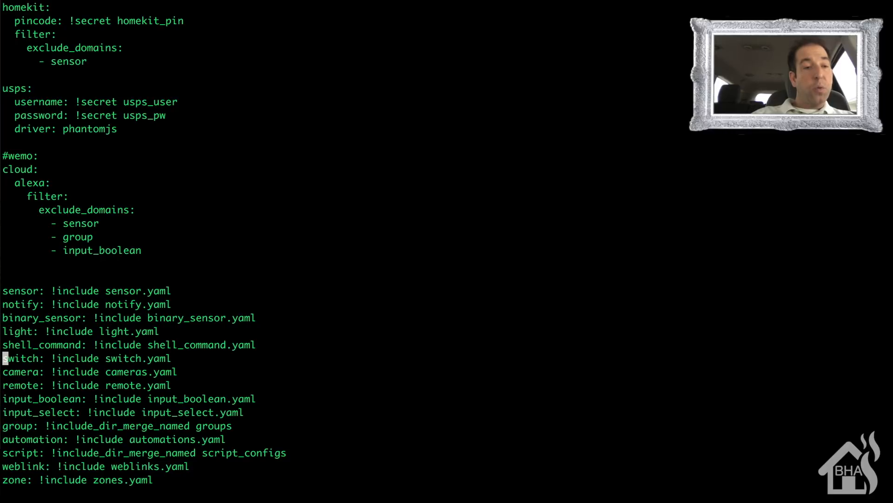
key("Up")
key("Up")
key("Up")
key("Up")
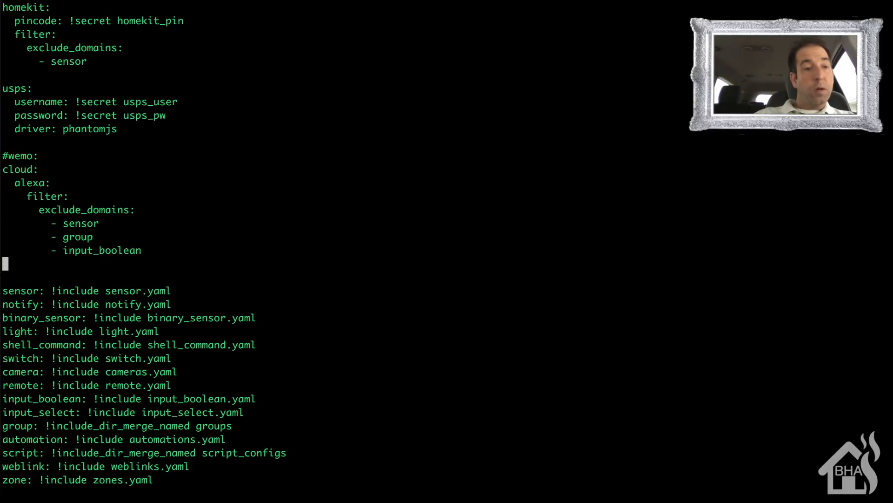
key("i")
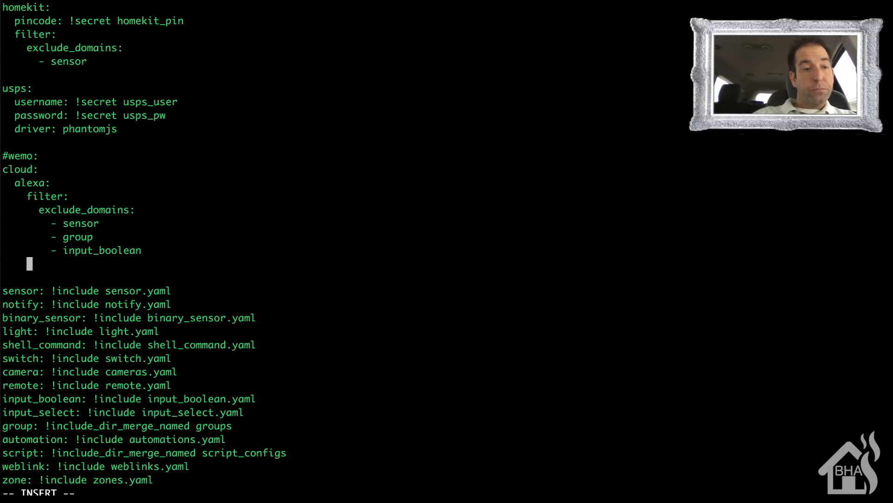
type("entity_co")
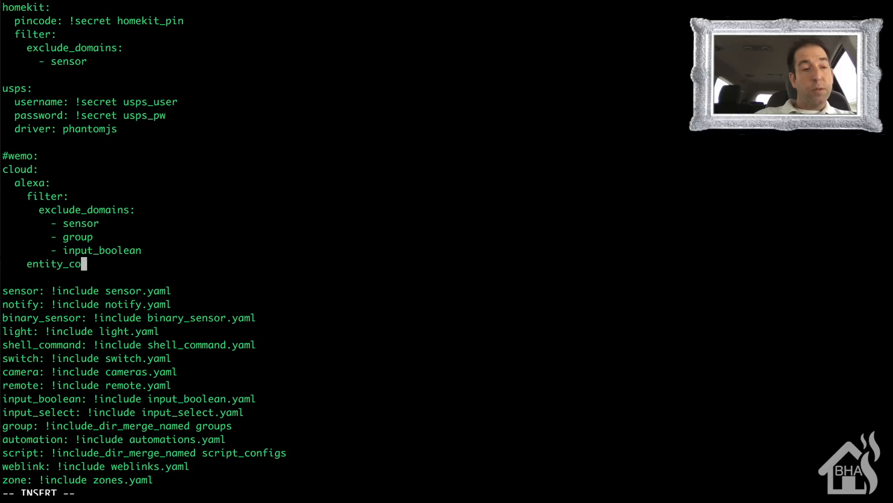
type("nfig:")
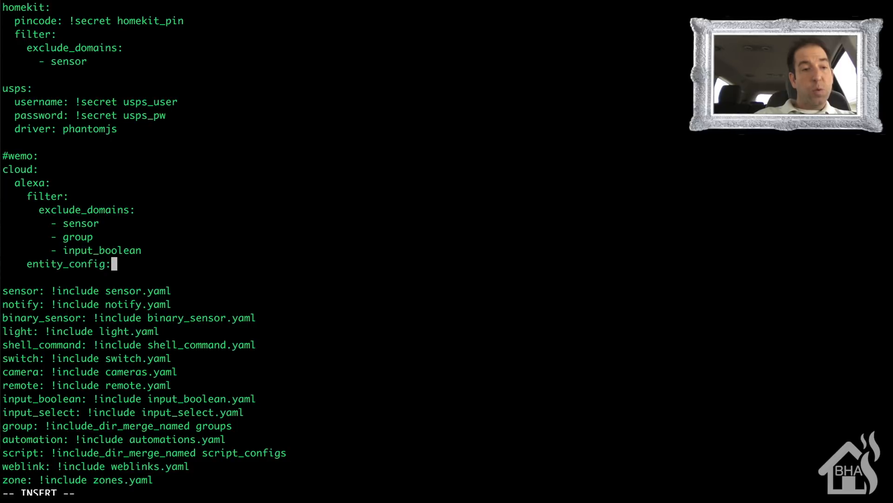
key("Return")
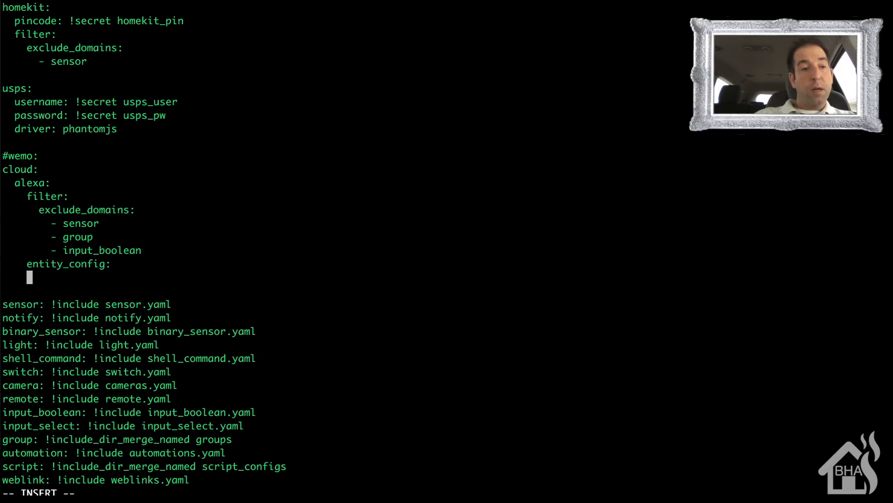
- Under entity_config, add a "switch.lr_bluray:" entry indented two more spaces, with the nested line "name: Livingroom Bluray"
type("switch.")
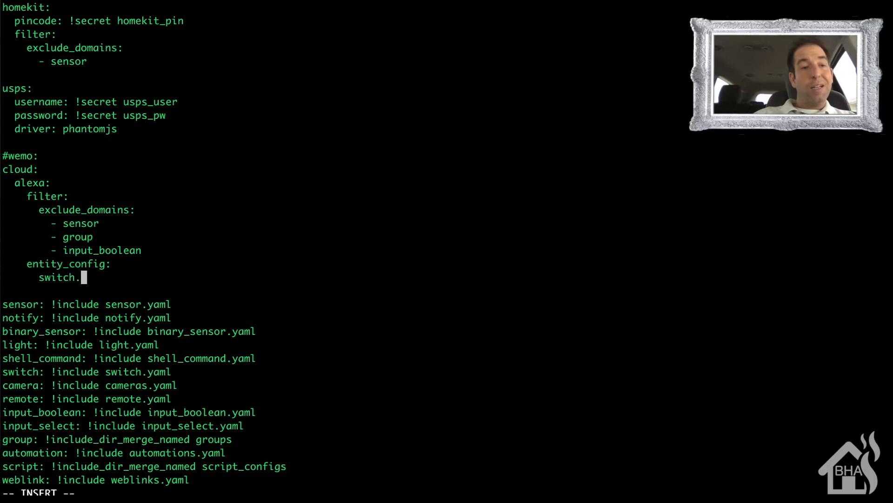
type("lr_blur")
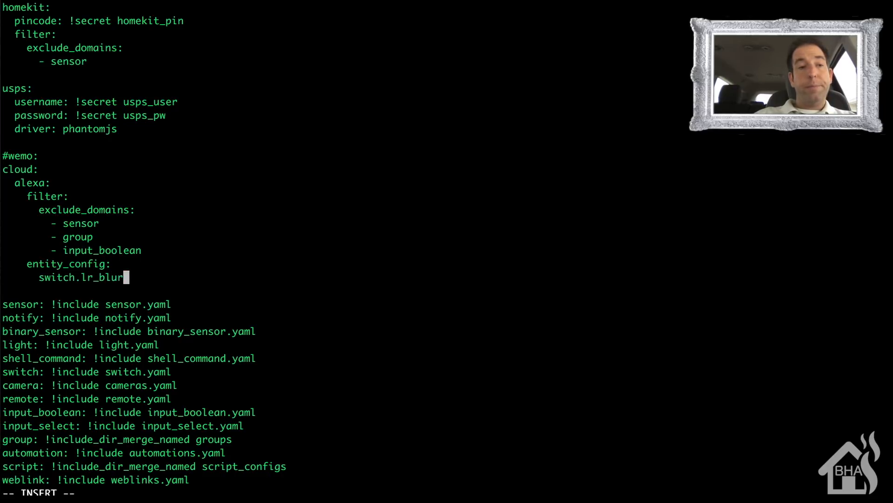
type("ay:")
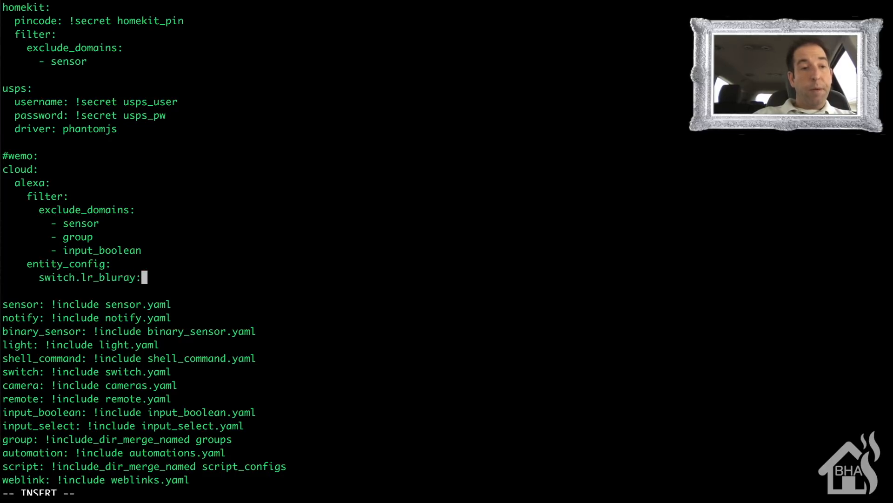
key("Return")
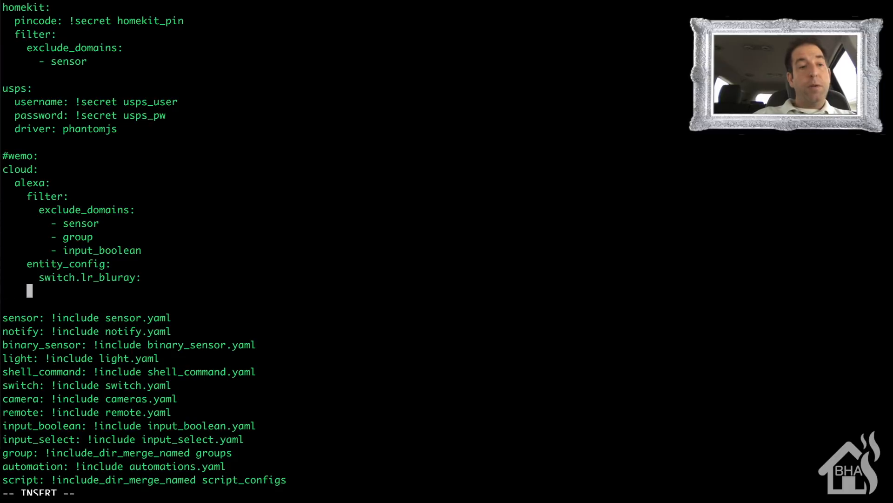
type("name: ")
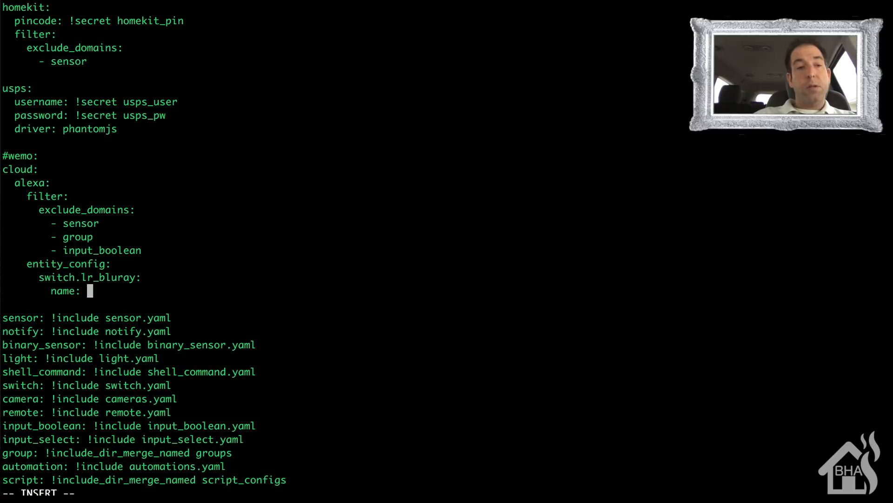
type("Livingroom")
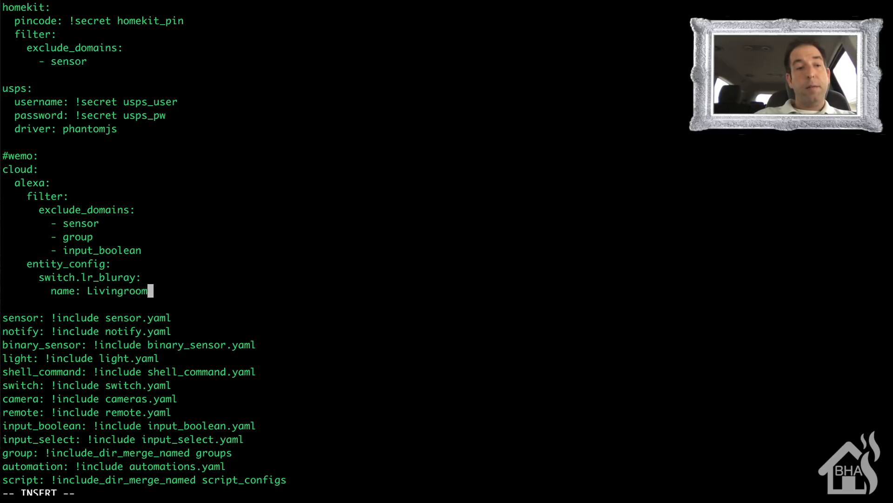
type(" Bluray")
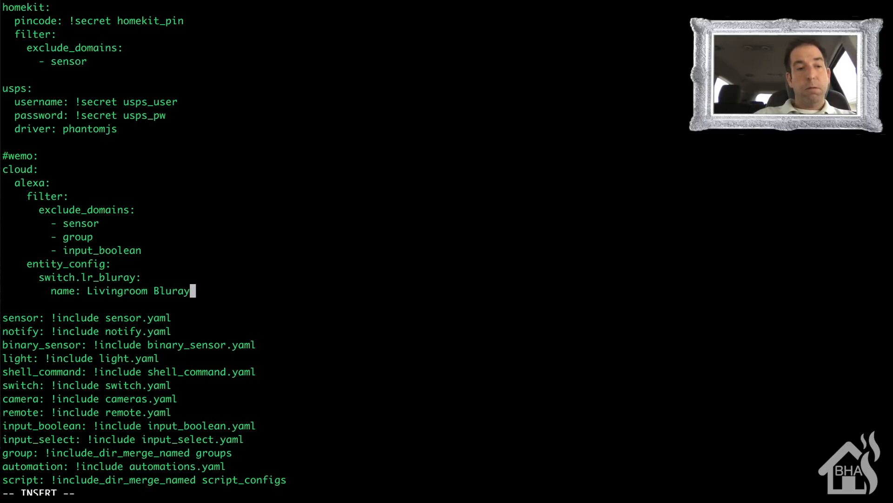
key("Return")
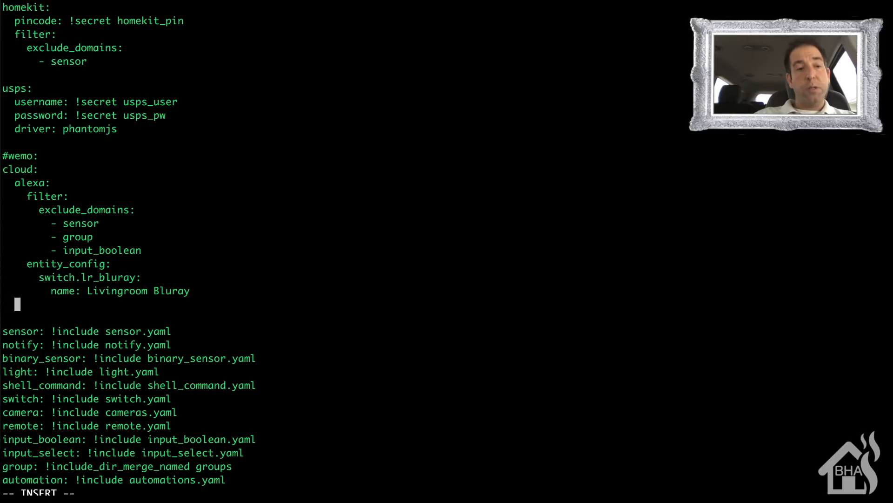
- Add "description: The bluray player in the livingroom" to the switch.lr_bluray entry, aligned below its name
type("de")
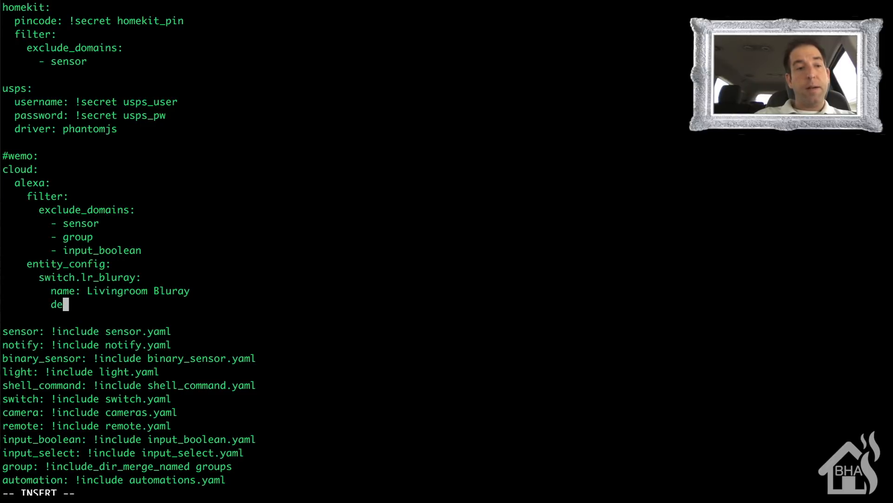
type("scription")
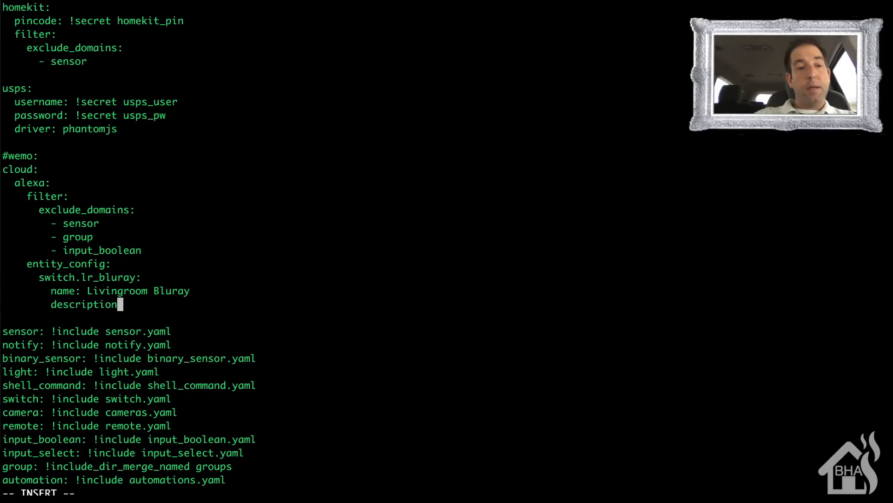
type(": The bluray")
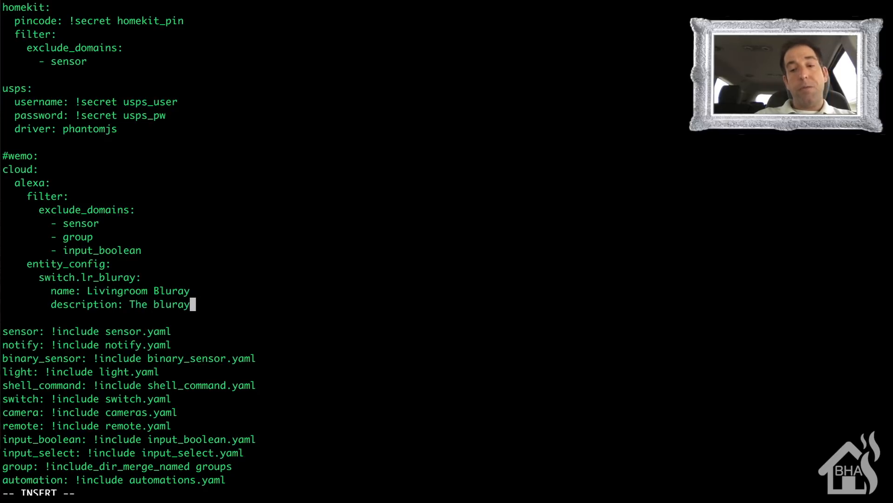
type(" player in the ")
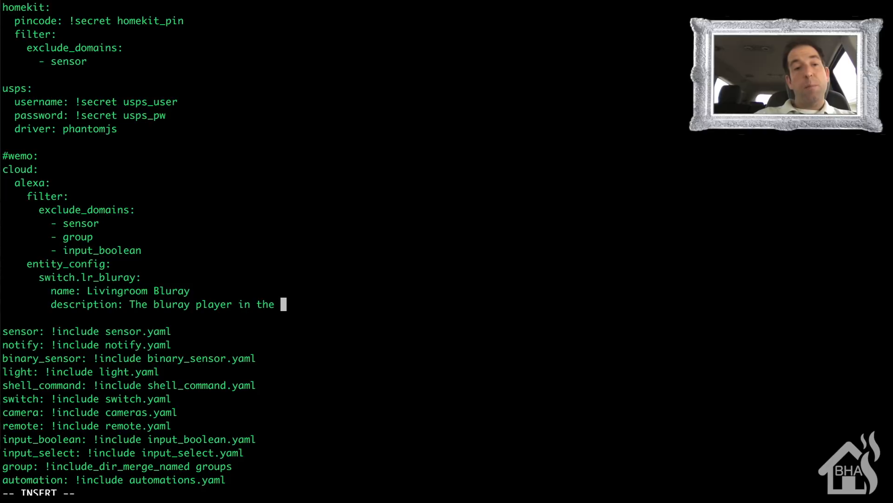
type("livinh")
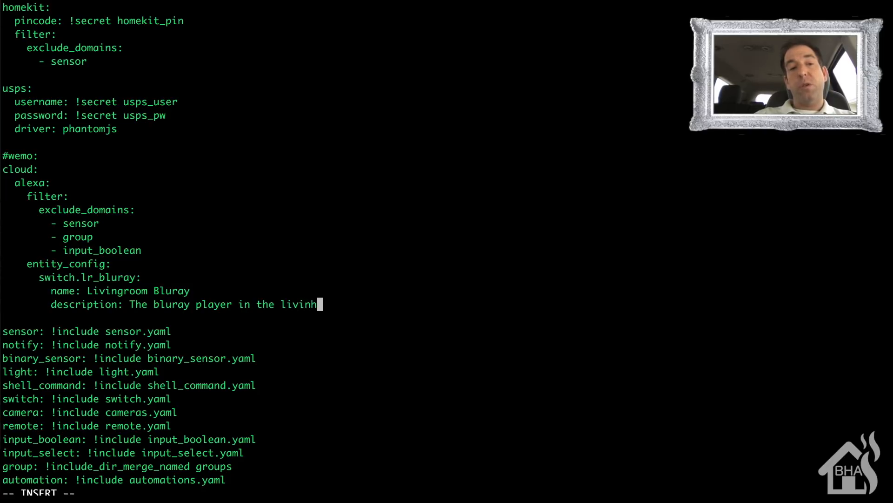
key("BackSpace")
type("groom")
key("Return")
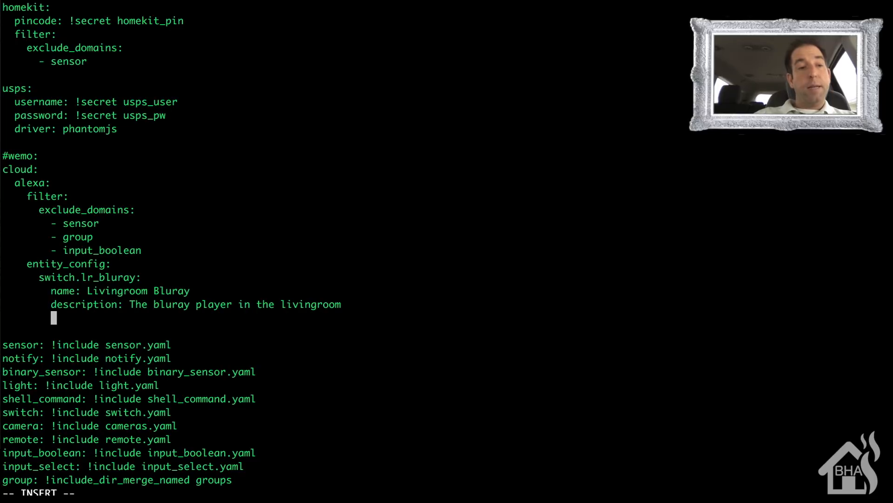
- Add "display_categories: SWITCH" to the switch.lr_bluray entry, aligned below the description
type("display")
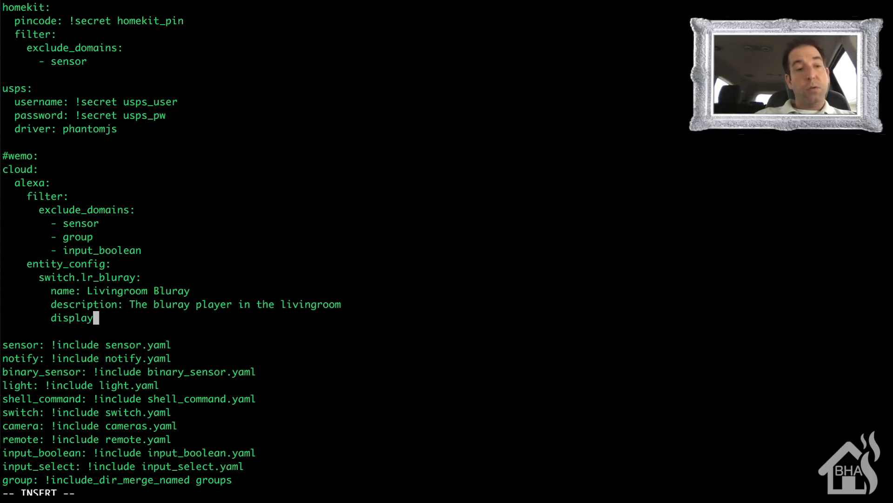
type("_categor")
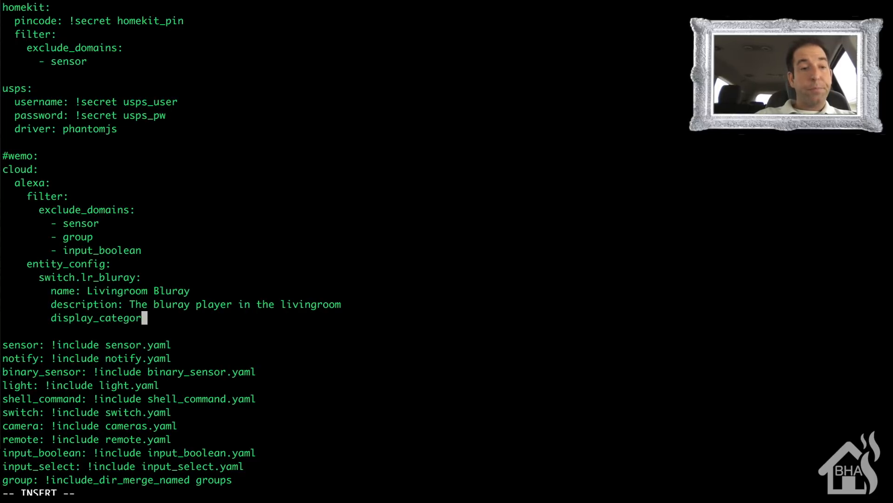
type("ies:")
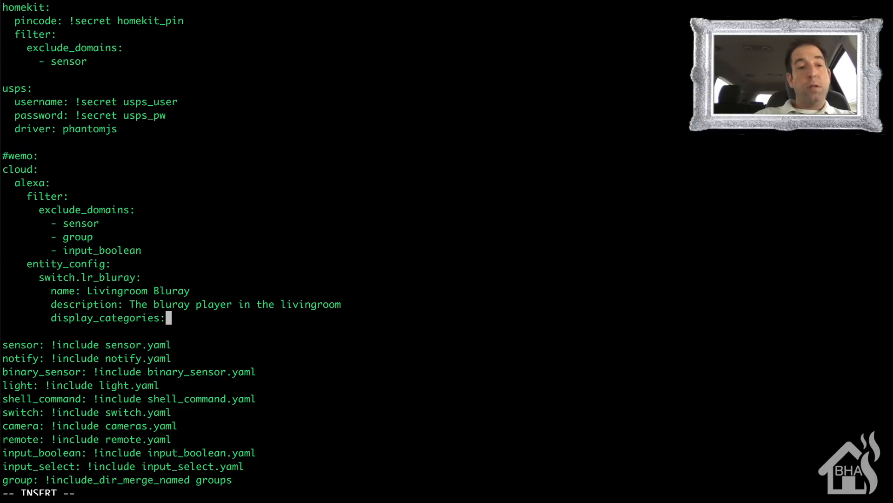
type(" SWITCH")
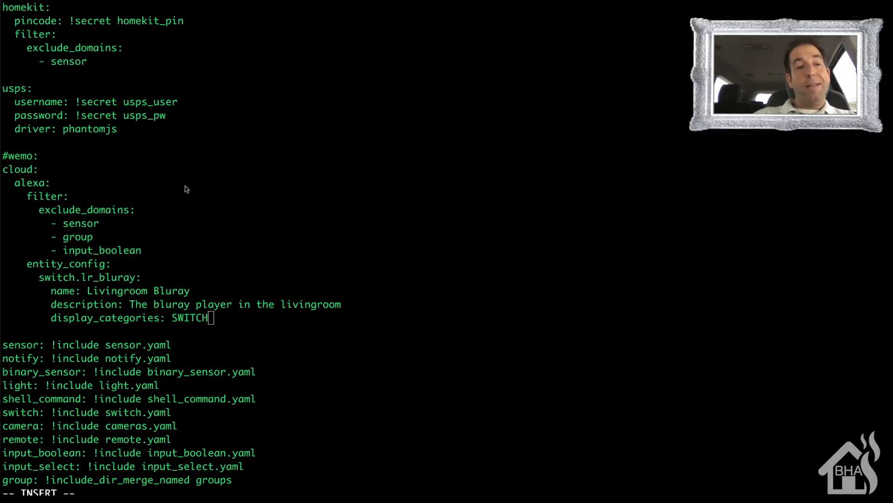
- Write configuration.yaml and quit vim with :wq!
left_click(316, 237)
key("Escape")
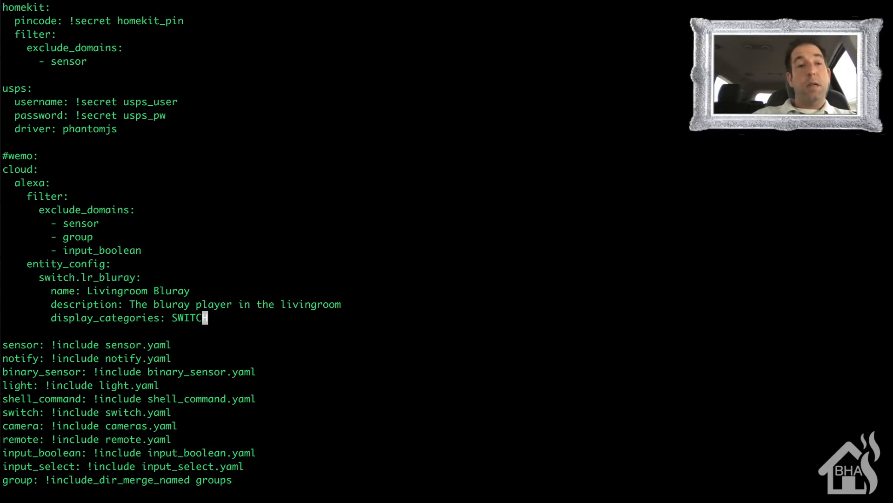
type(":")
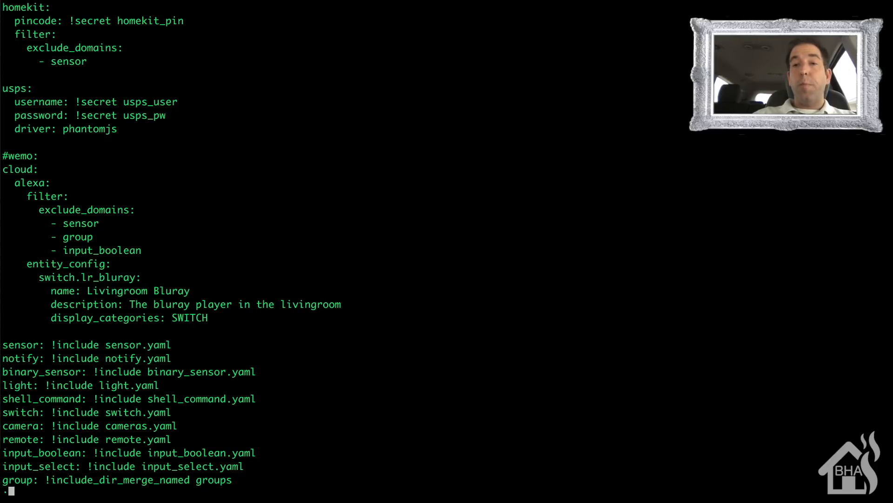
type("wq!")
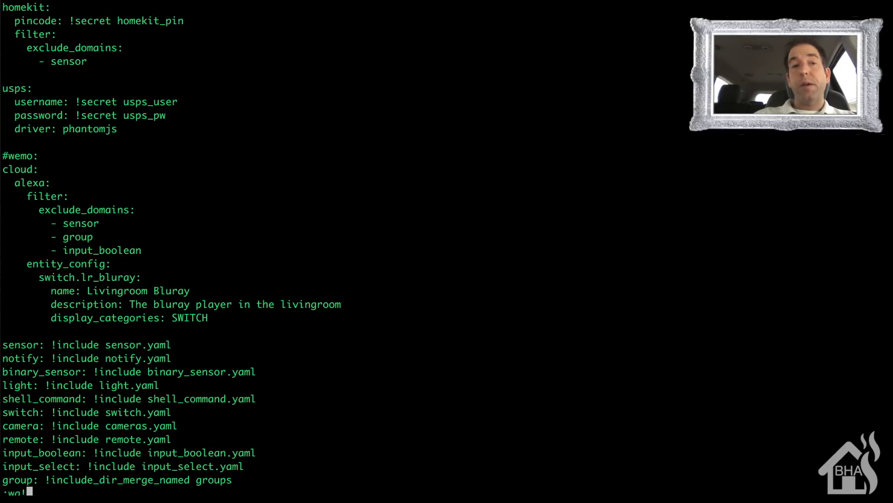
key("Return")
- Restart the Home Assistant service with sudo systemctl restart, completing the service name from "home-as"
type("sud")
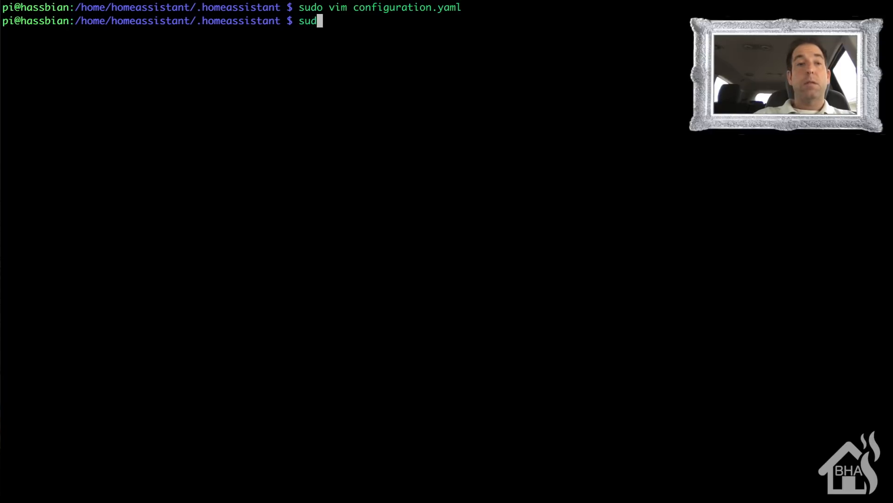
type("o systemctl")
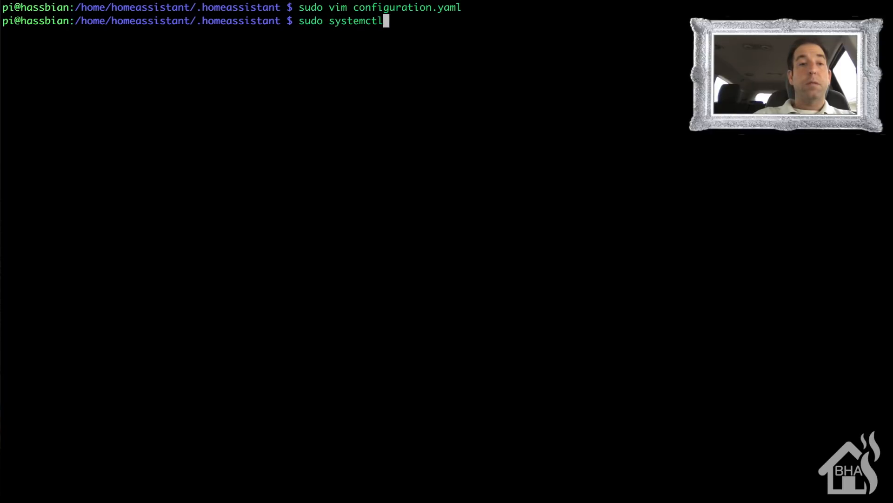
type(" restart ho")
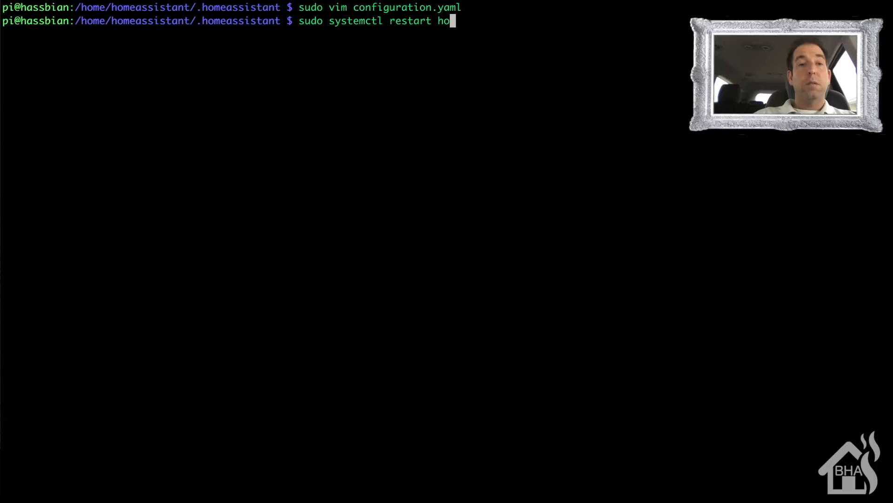
type("me-as")
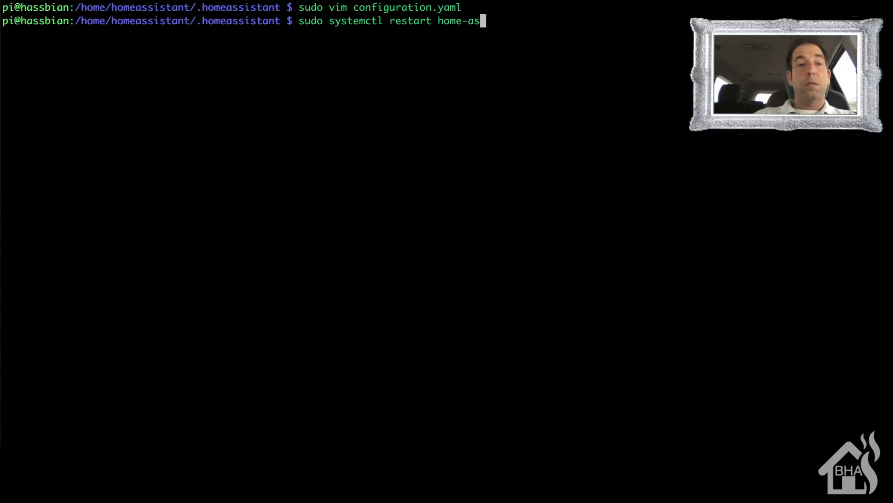
key("Tab")
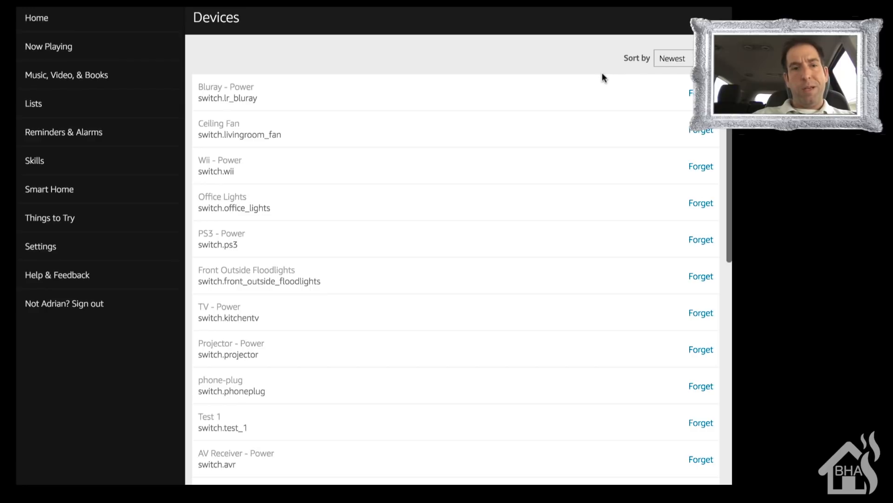
- Rerun device discovery from the Alexa web app's Devices page and go back up the device list to check the entries
scroll(602, 72, "down", 10)
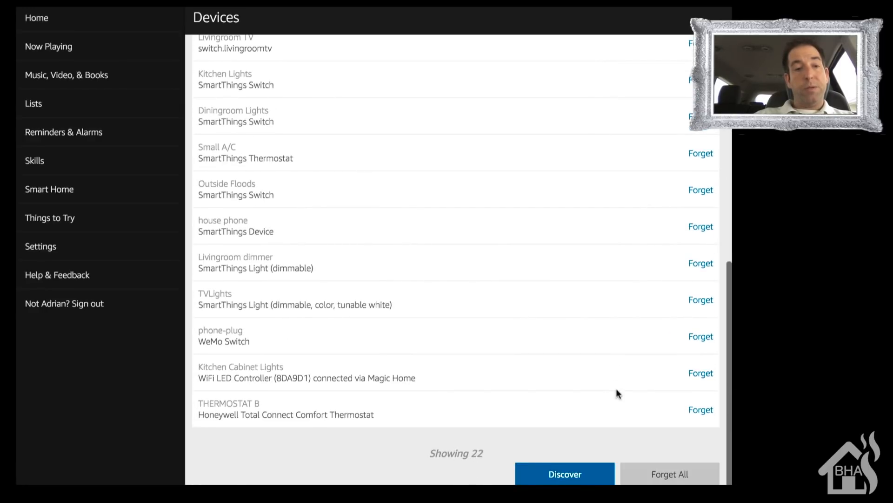
left_click(574, 471)
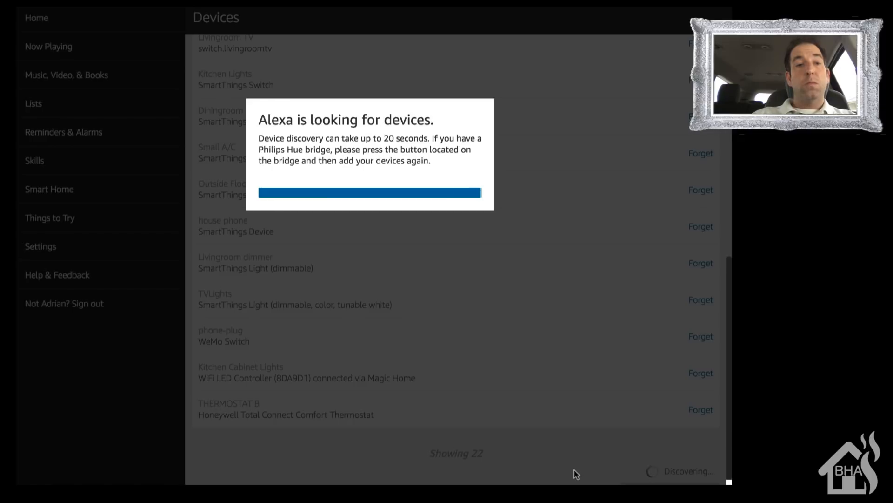
scroll(573, 472, "up", 10)
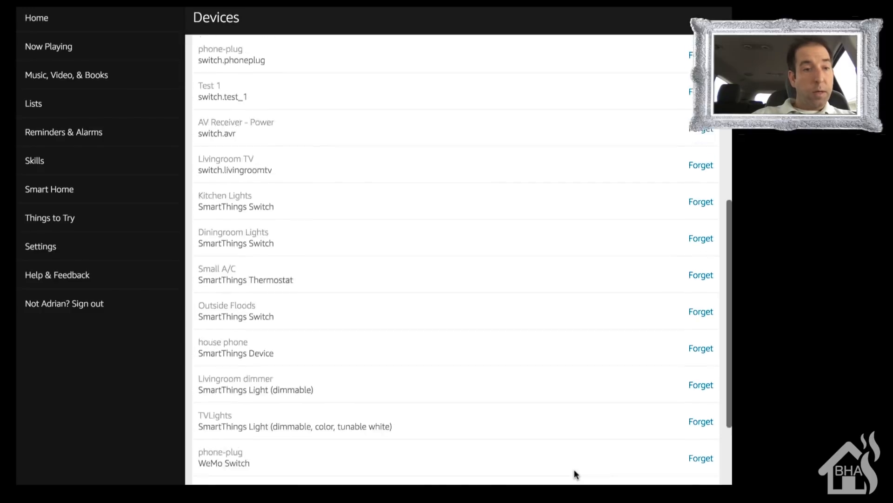